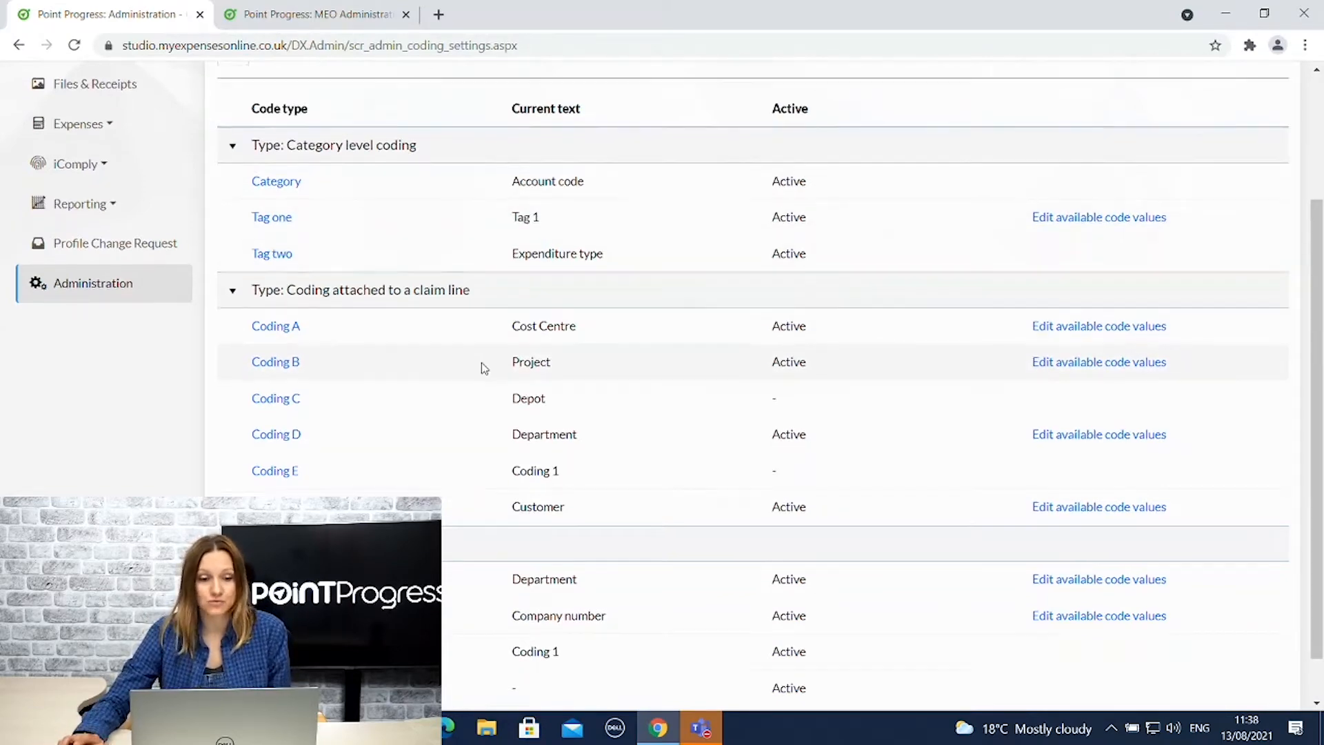
scroll(483, 366, "down", 1)
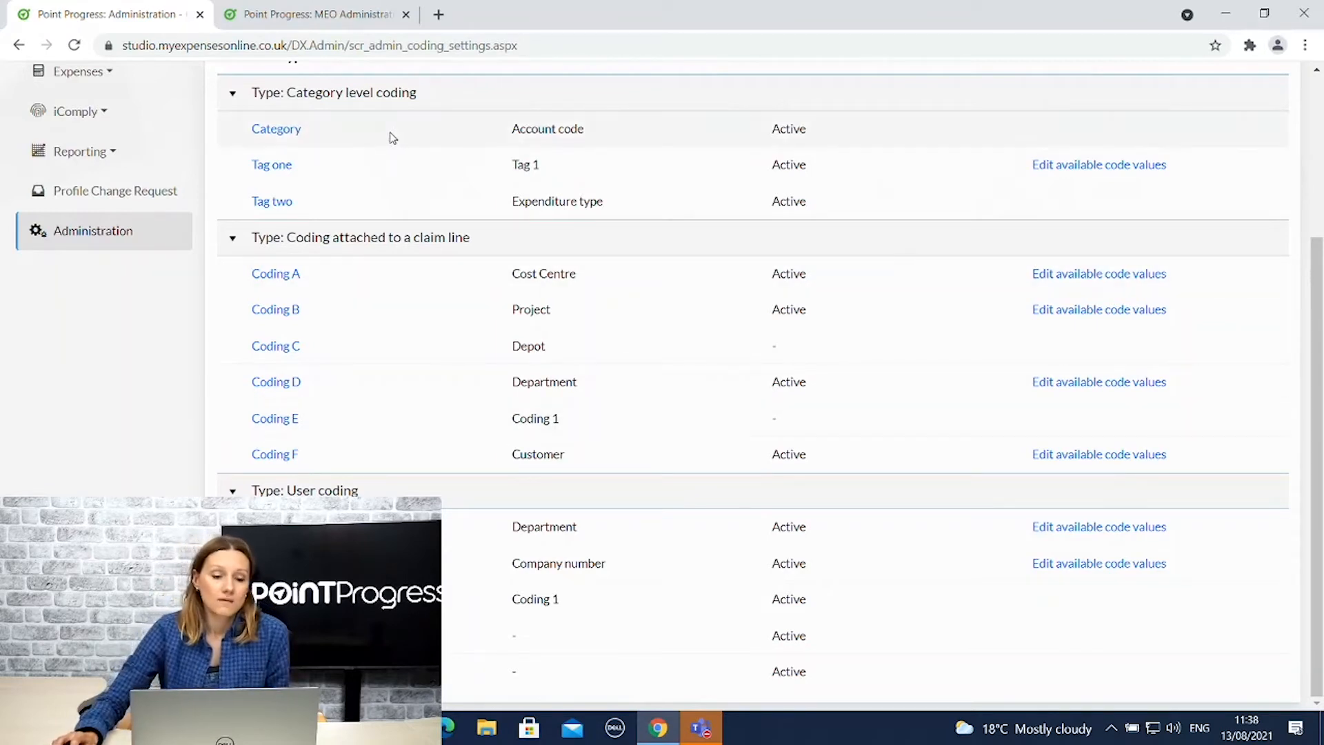
scroll(373, 134, "up", 2)
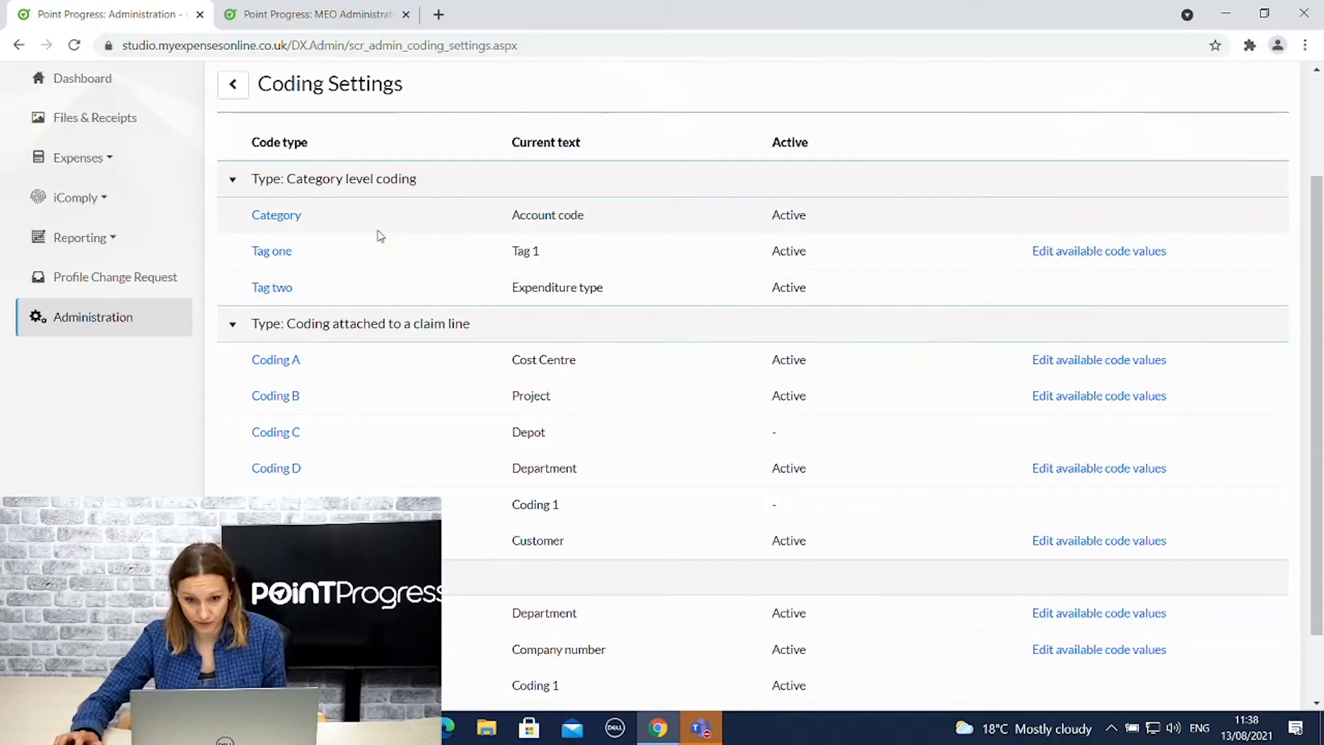
scroll(395, 238, "down", 1)
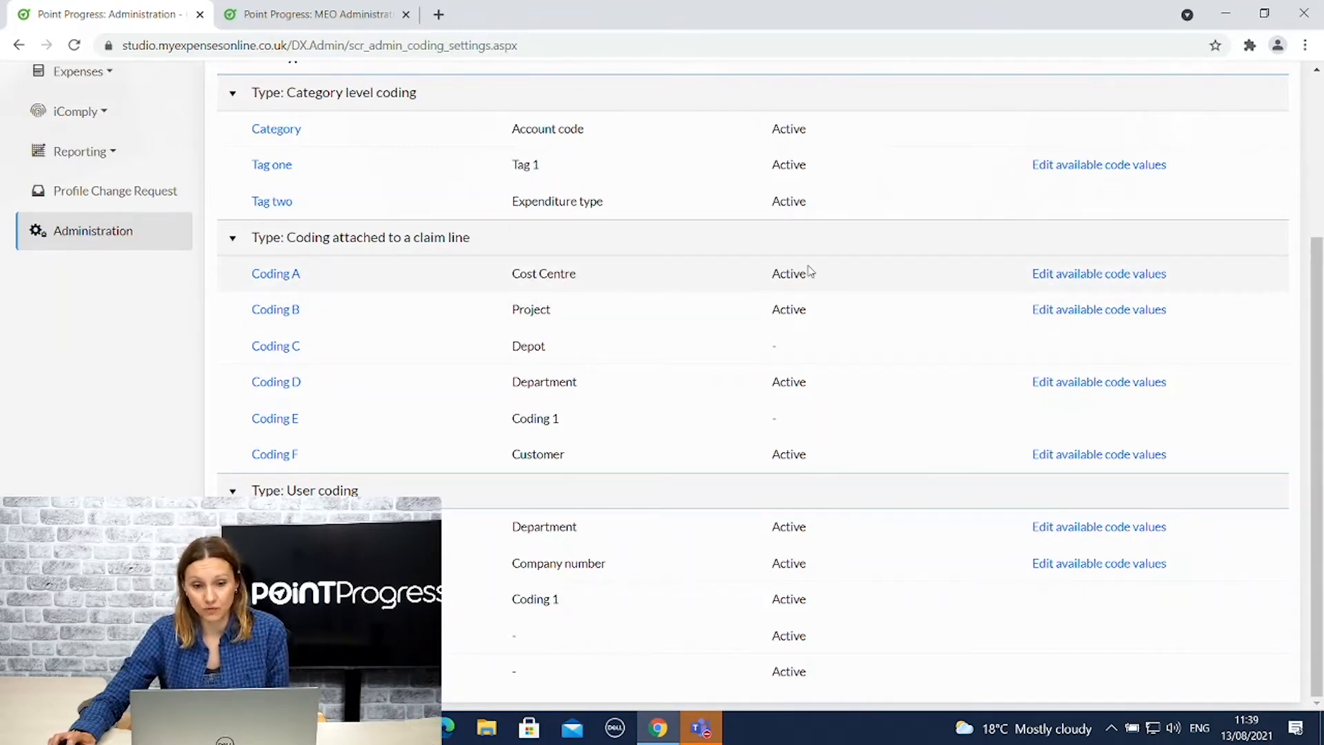
Add cost centre ID2 to Coding A with description Cost C A and code 236.
left_click(1114, 276)
scroll(717, 414, "down", 3)
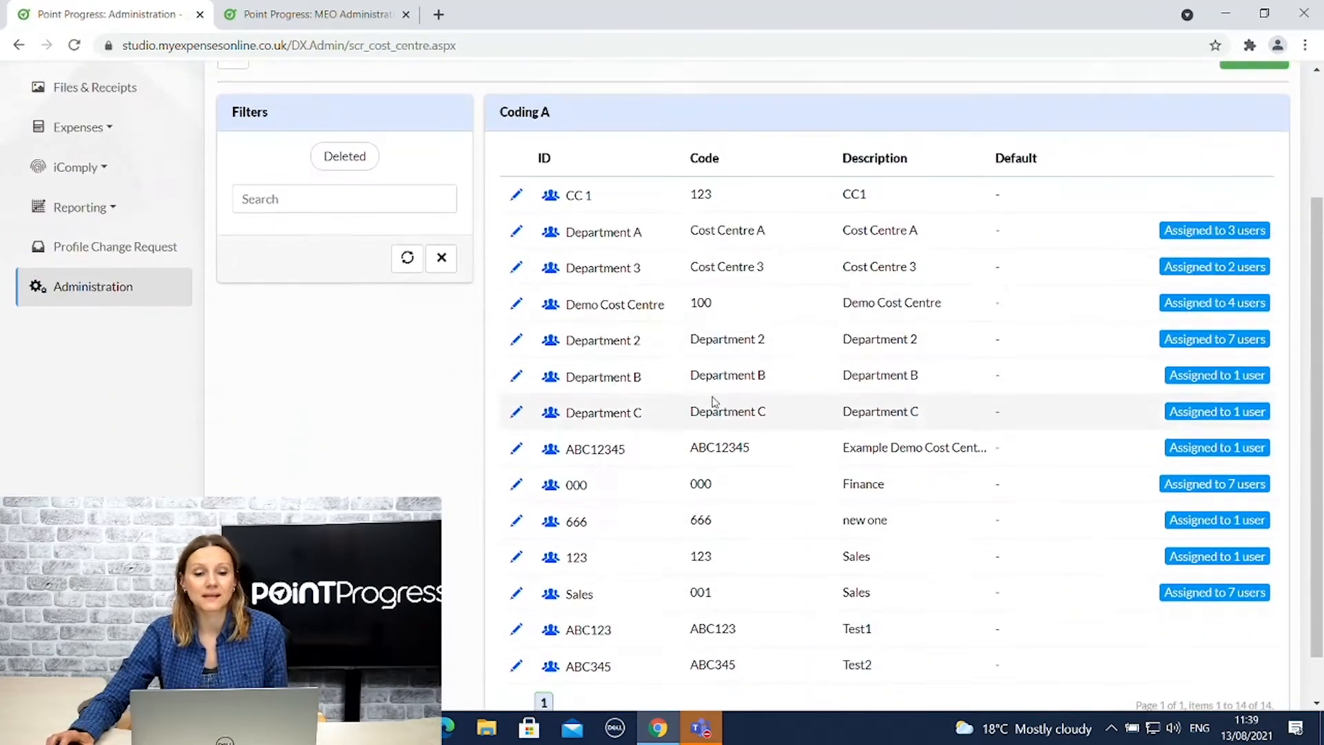
scroll(674, 262, "down", 1)
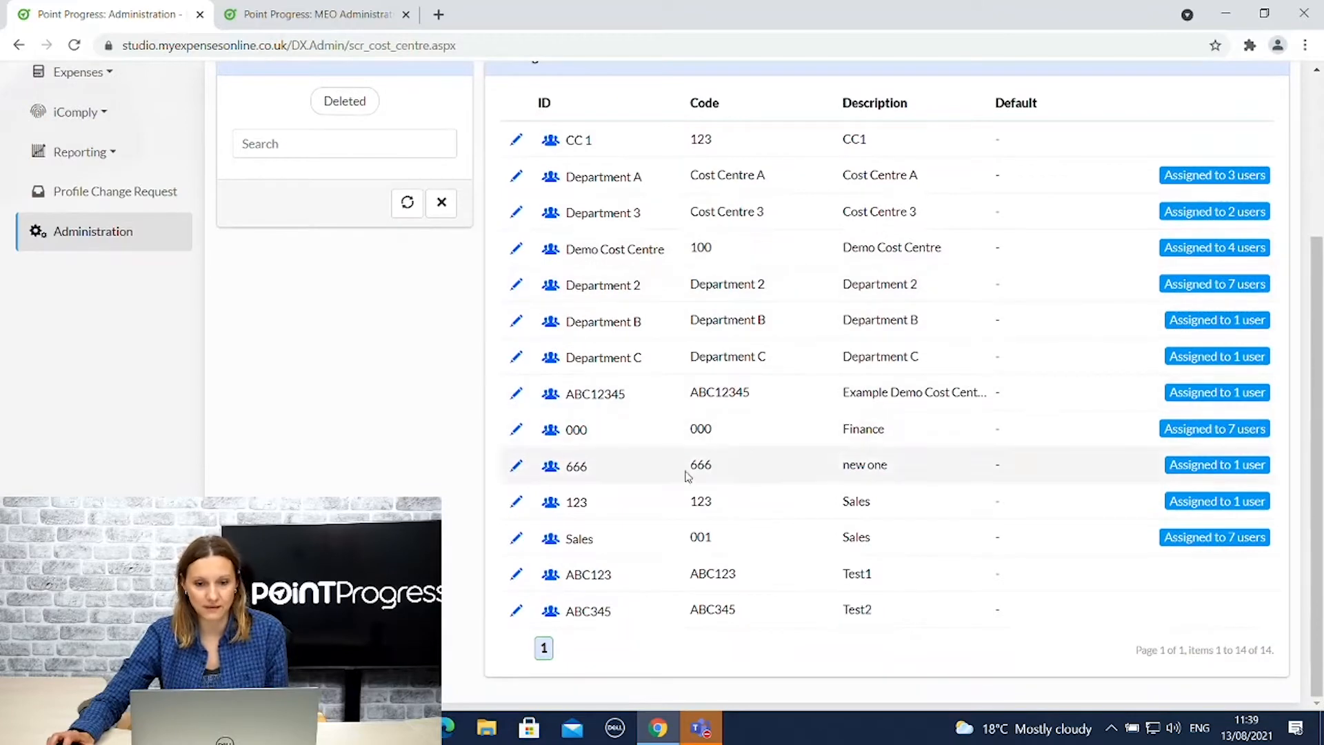
scroll(763, 331, "up", 3)
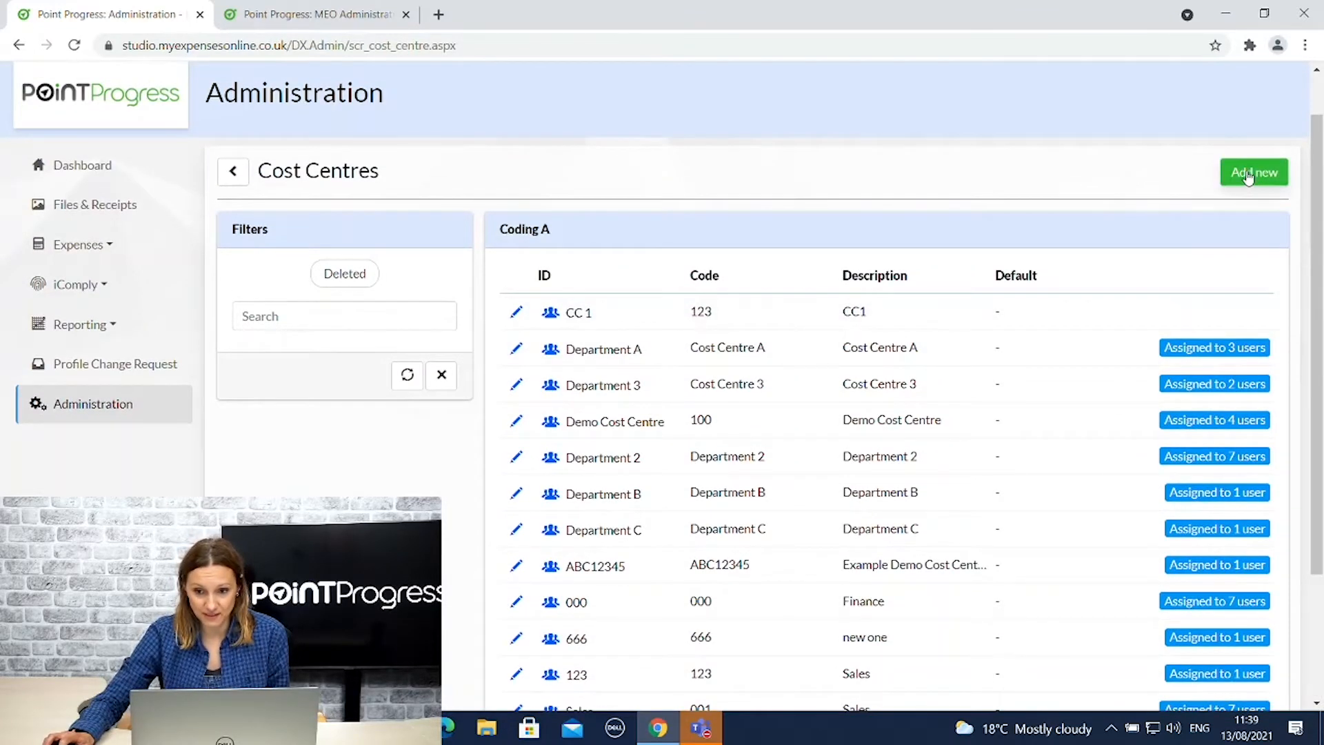
left_click(1254, 172)
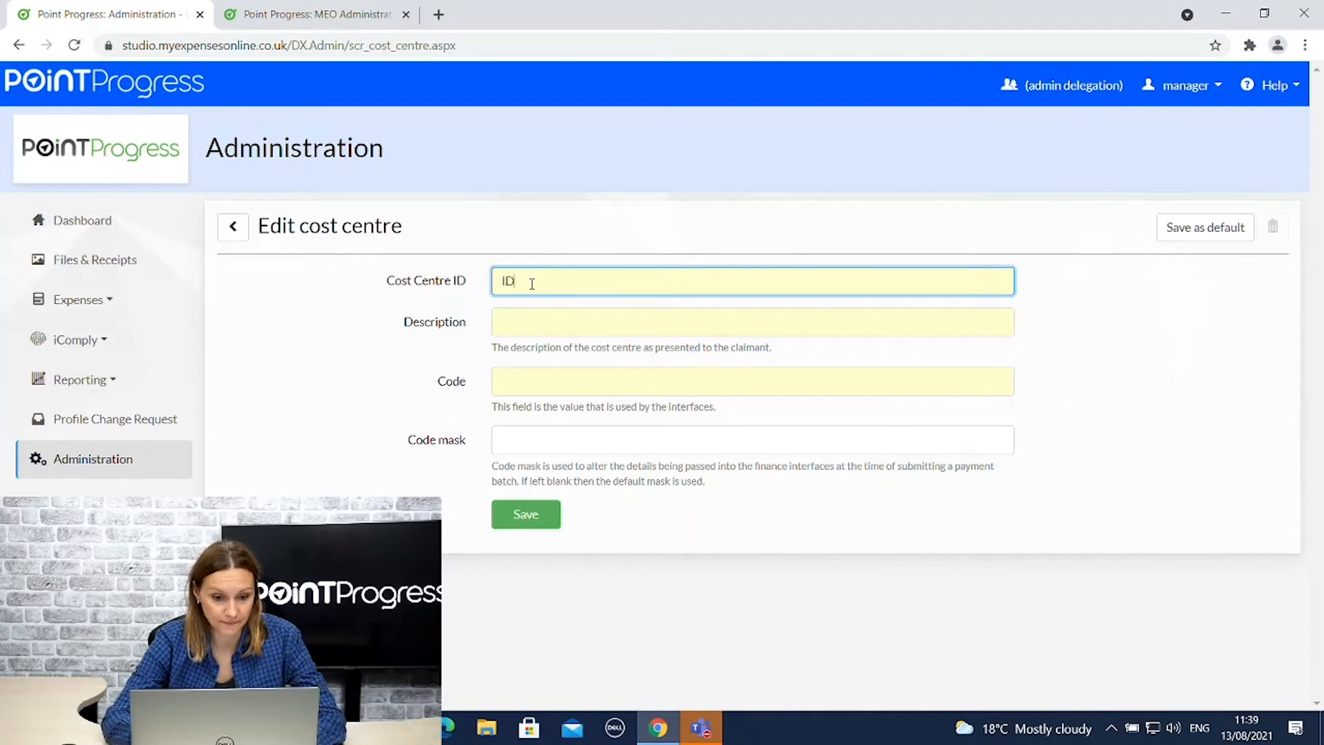
type("2")
left_click(553, 322)
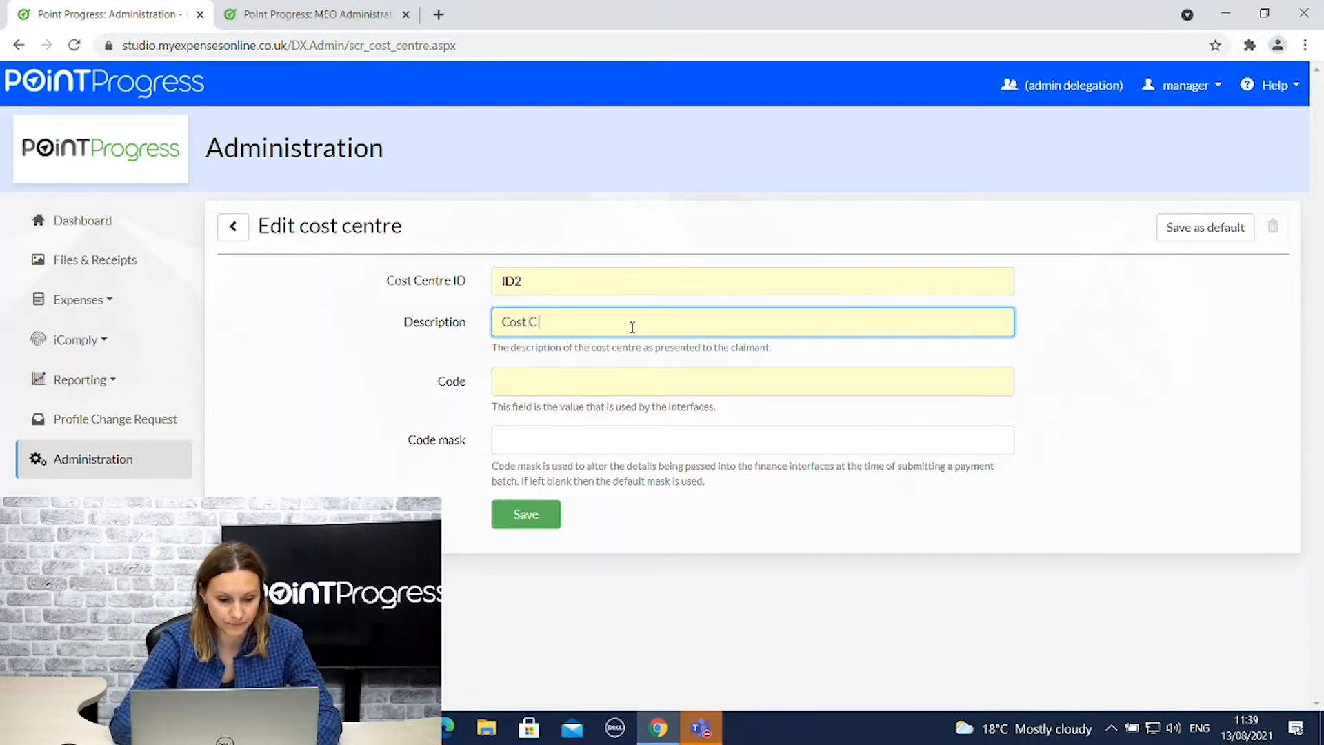
type("A")
left_click(580, 381)
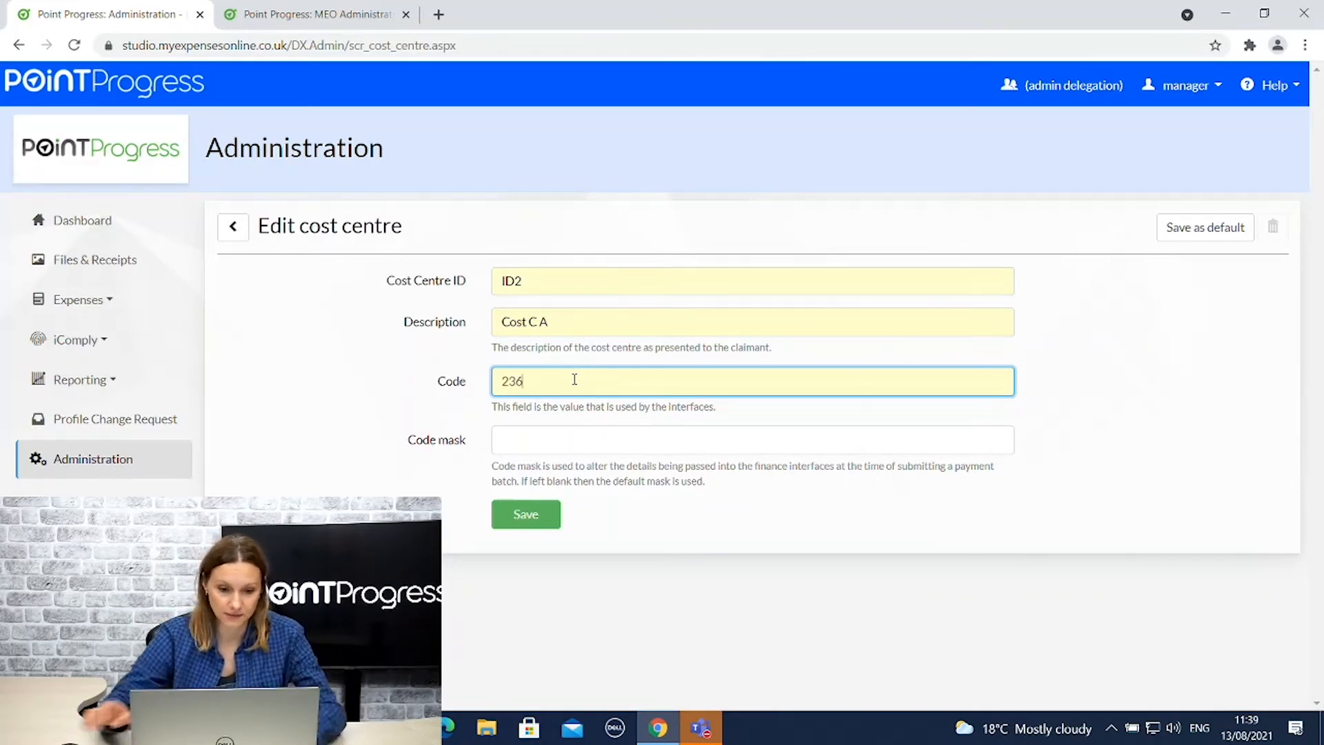
left_click(524, 514)
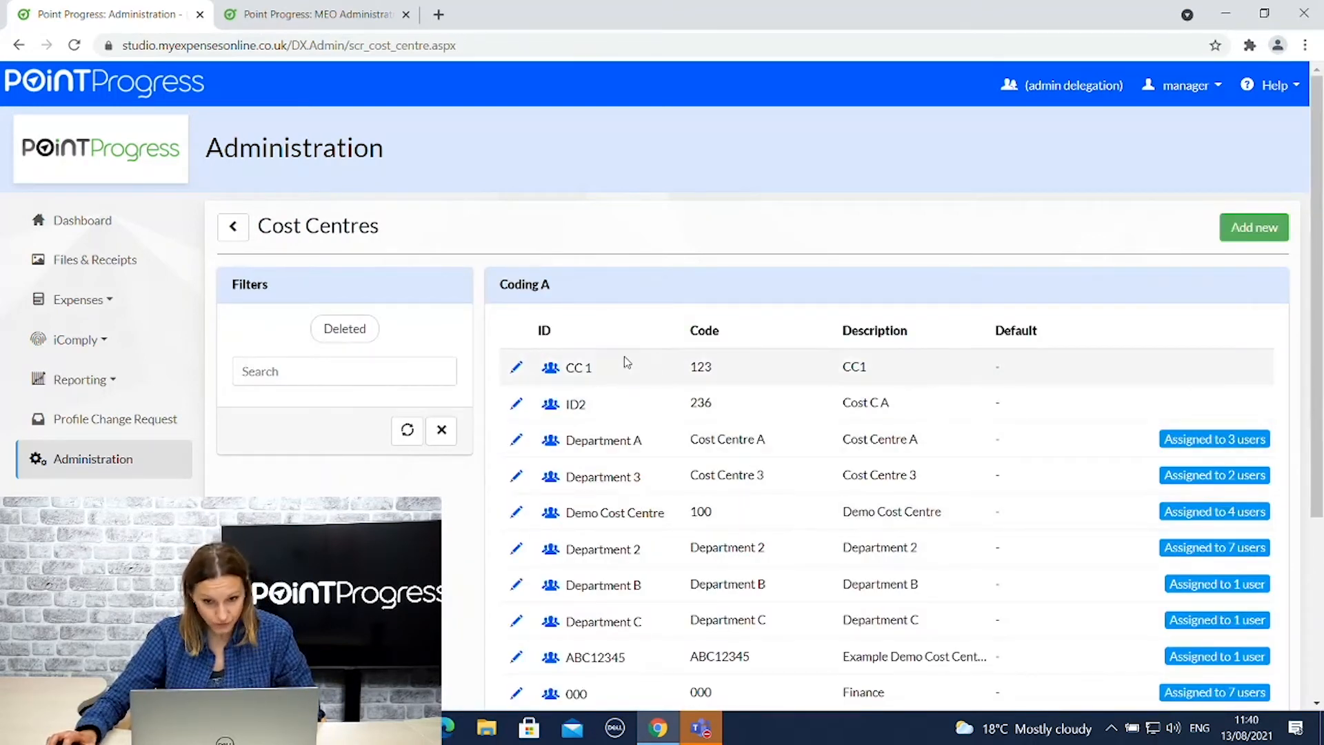
Allocate two users, including one from the last page of available users, to cost centre CC 1.
left_click(516, 370)
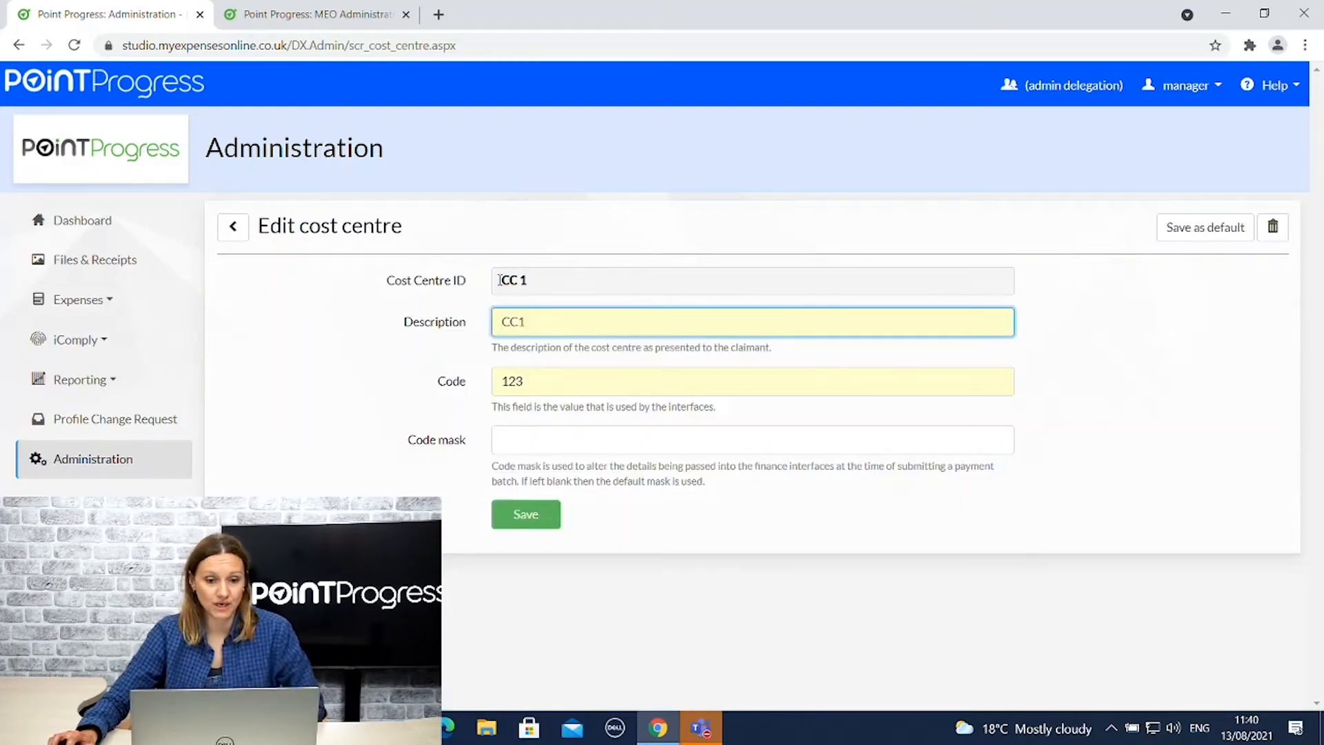
left_click(530, 514)
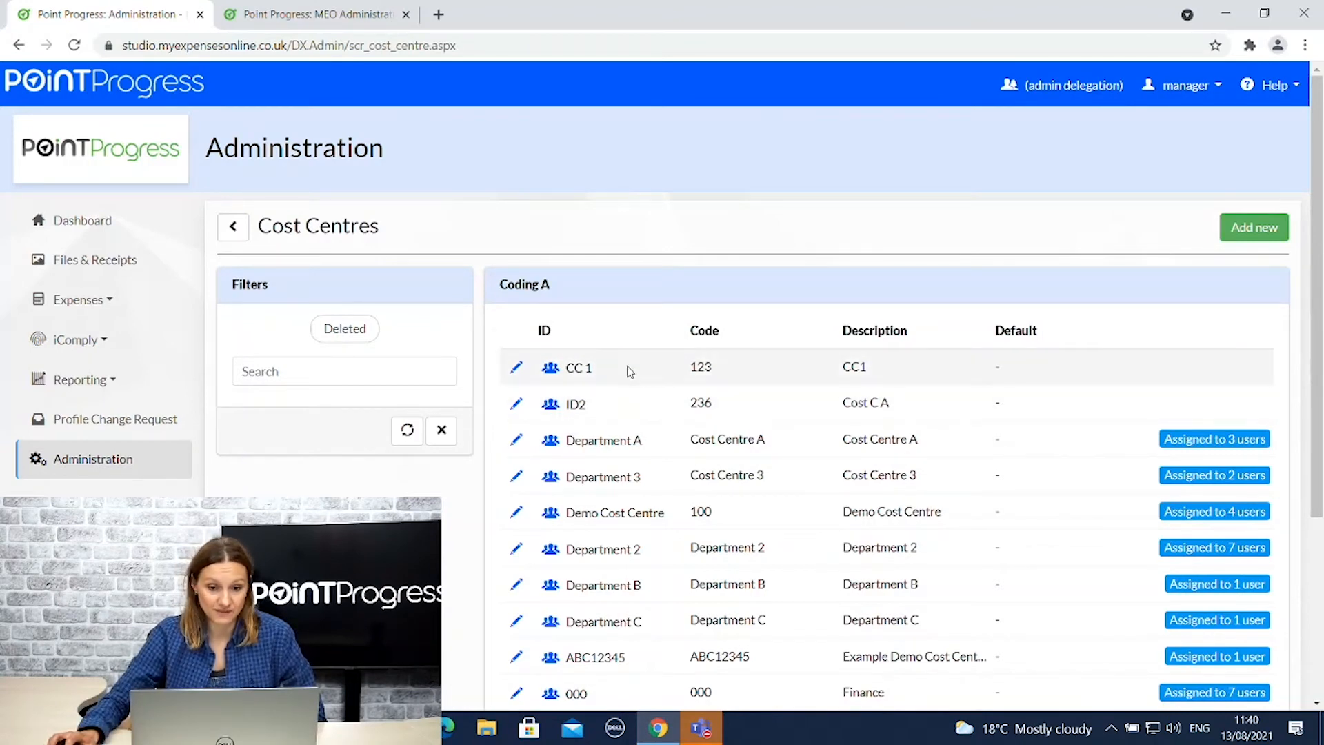
left_click(550, 371)
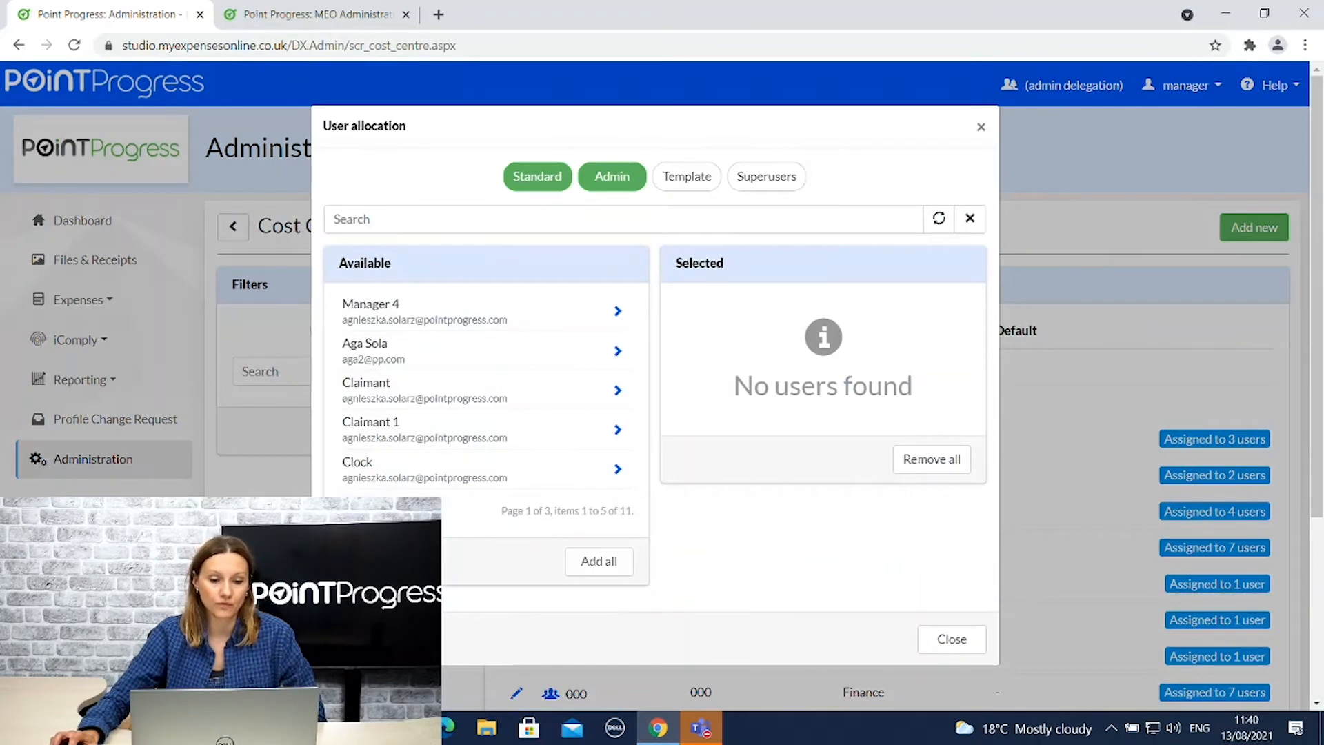
left_click(380, 509)
left_click(408, 509)
left_click(618, 313)
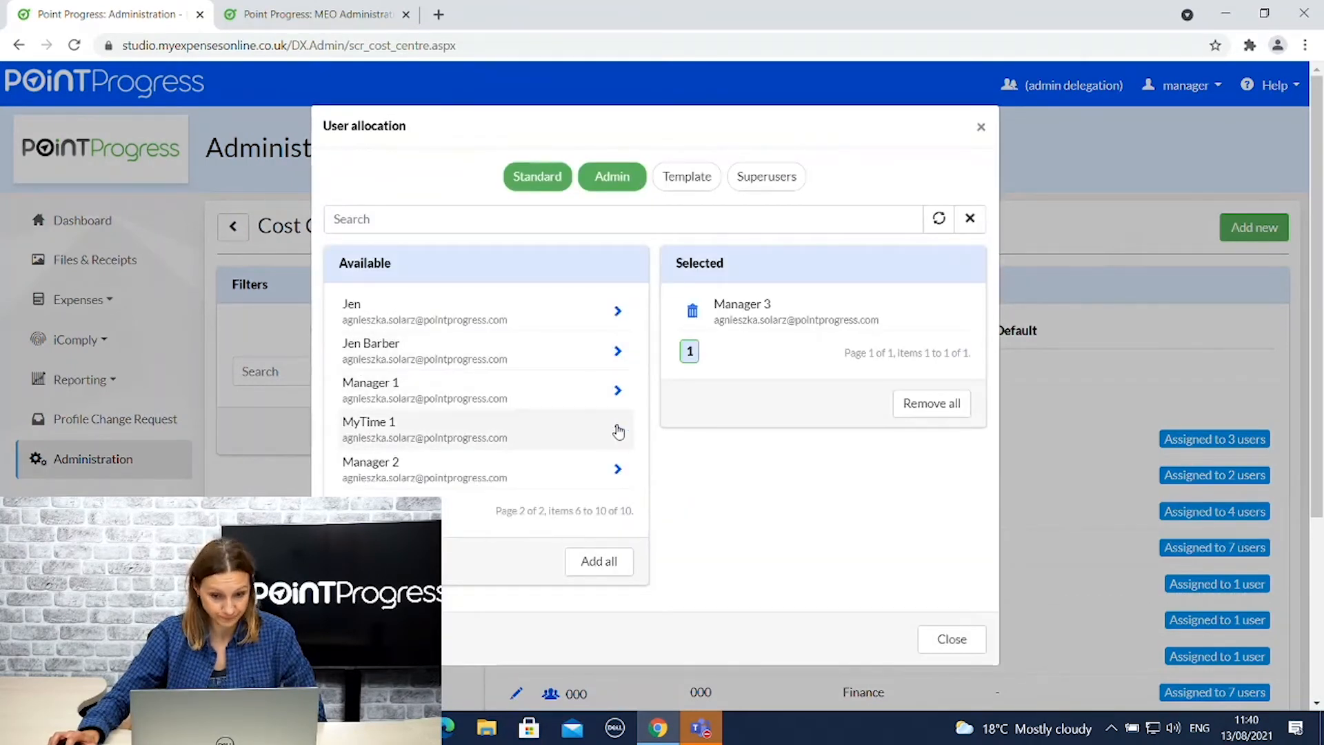
left_click(619, 430)
left_click(959, 598)
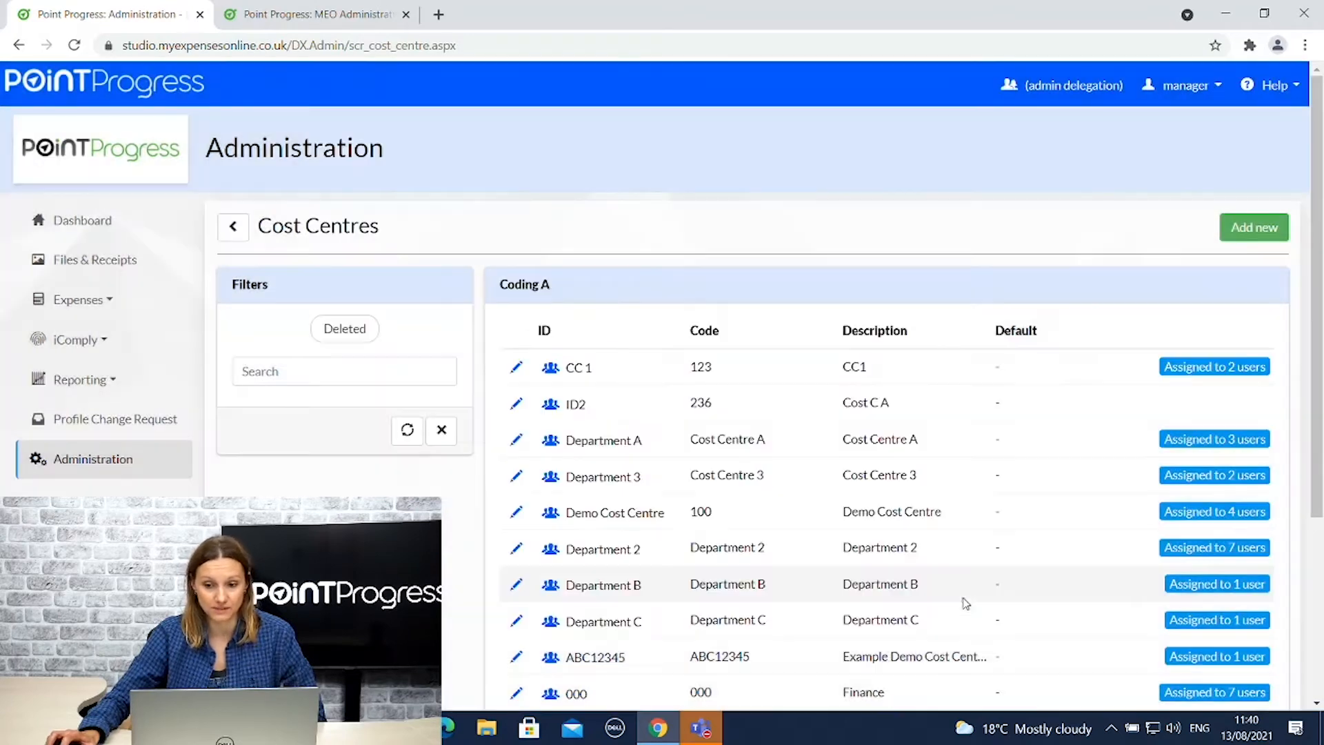
Delete cost centre 000 (Finance) from Coding A's cost centre list.
scroll(868, 441, "down", 2)
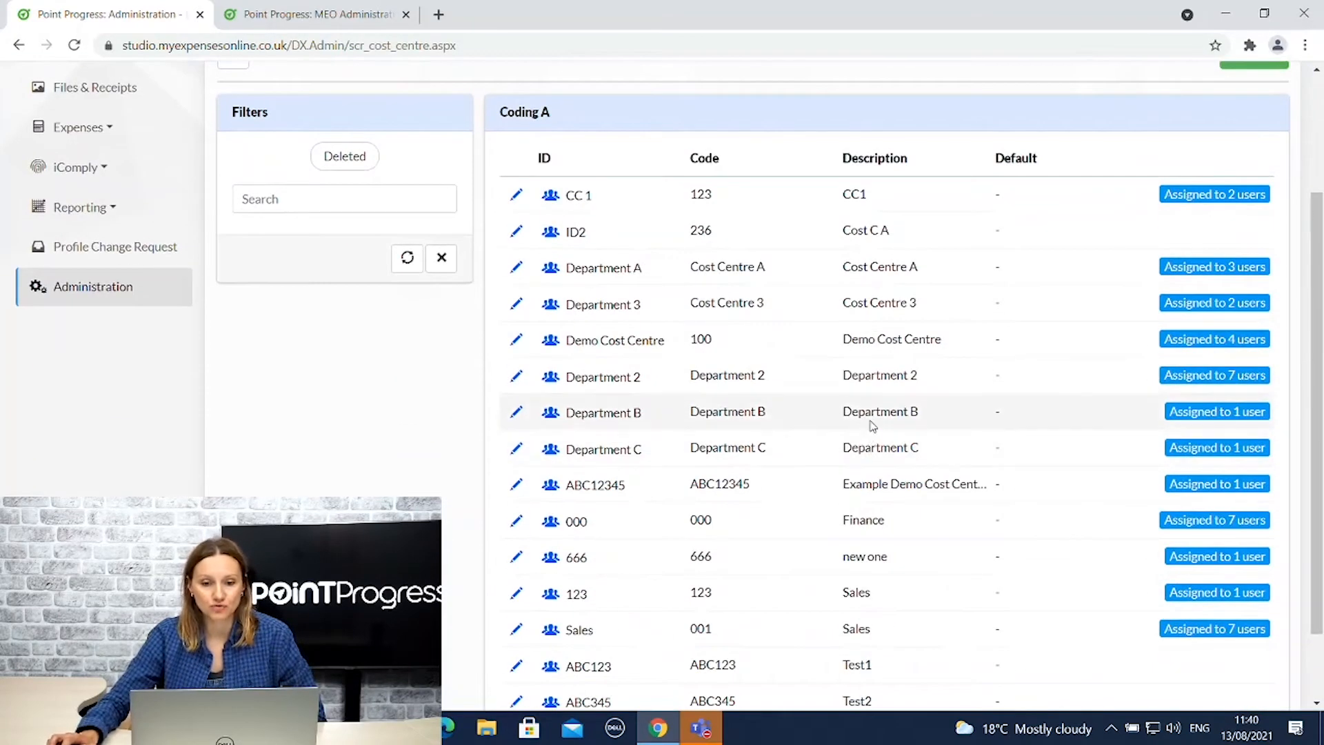
left_click(518, 305)
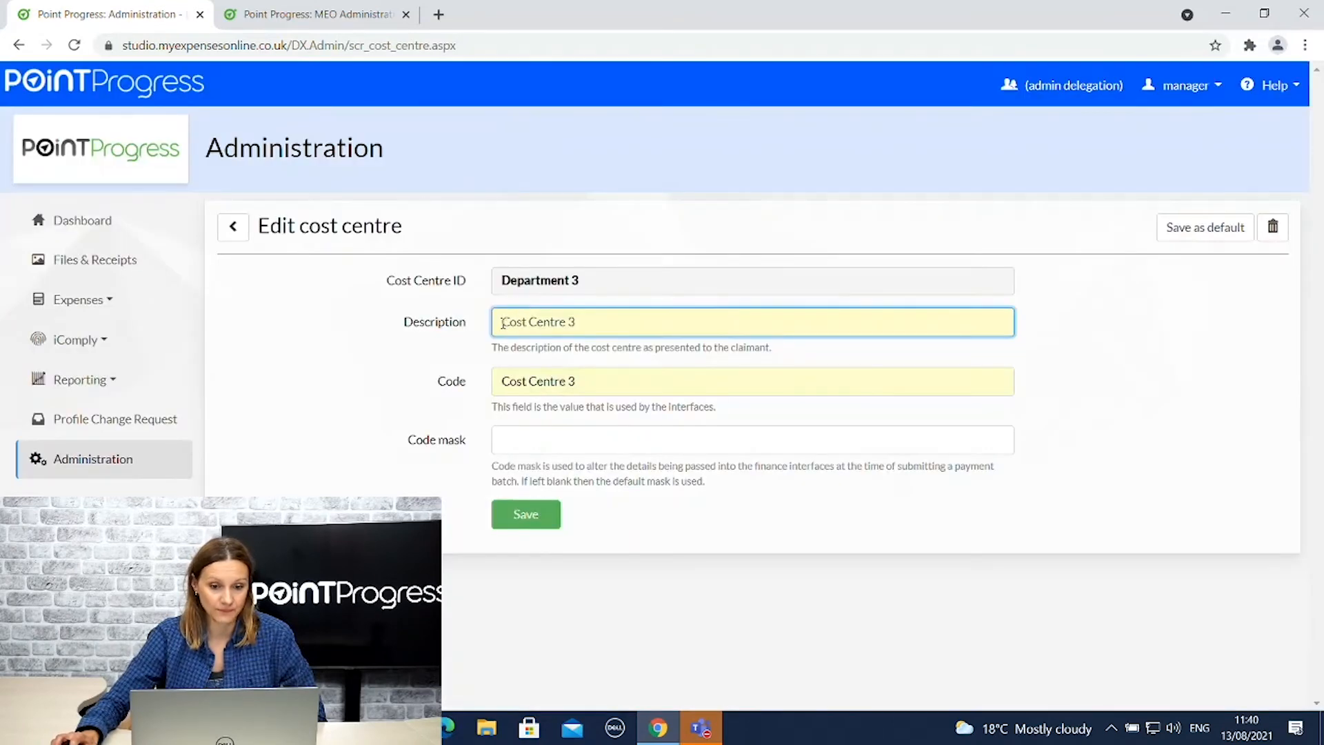
left_click(233, 226)
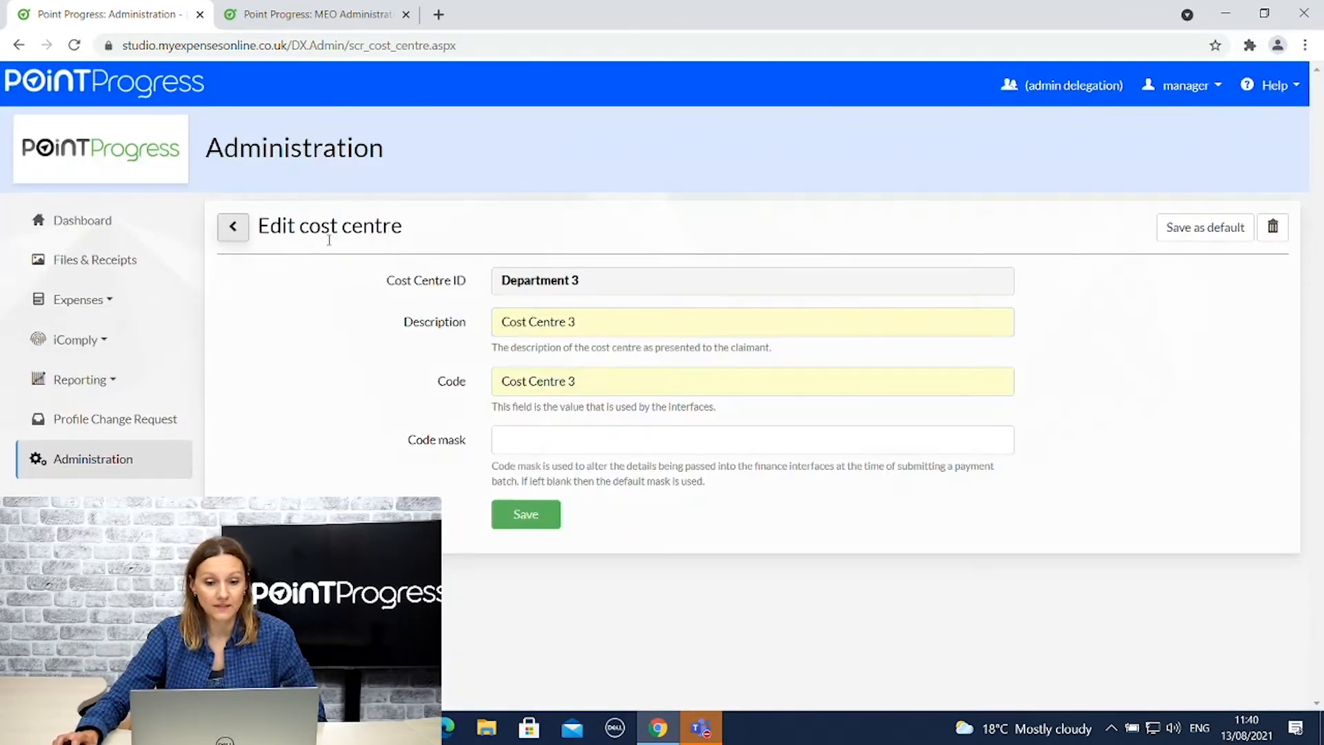
scroll(669, 428, "down", 1)
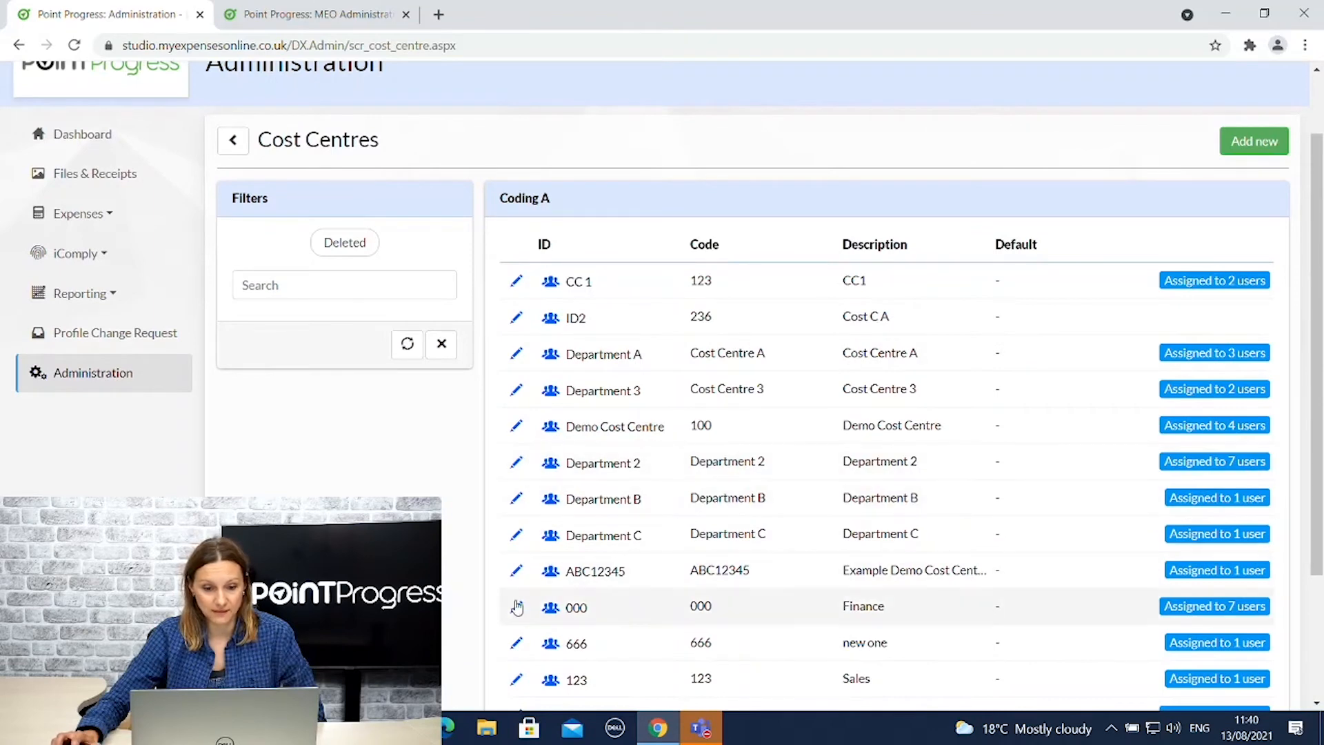
left_click(517, 609)
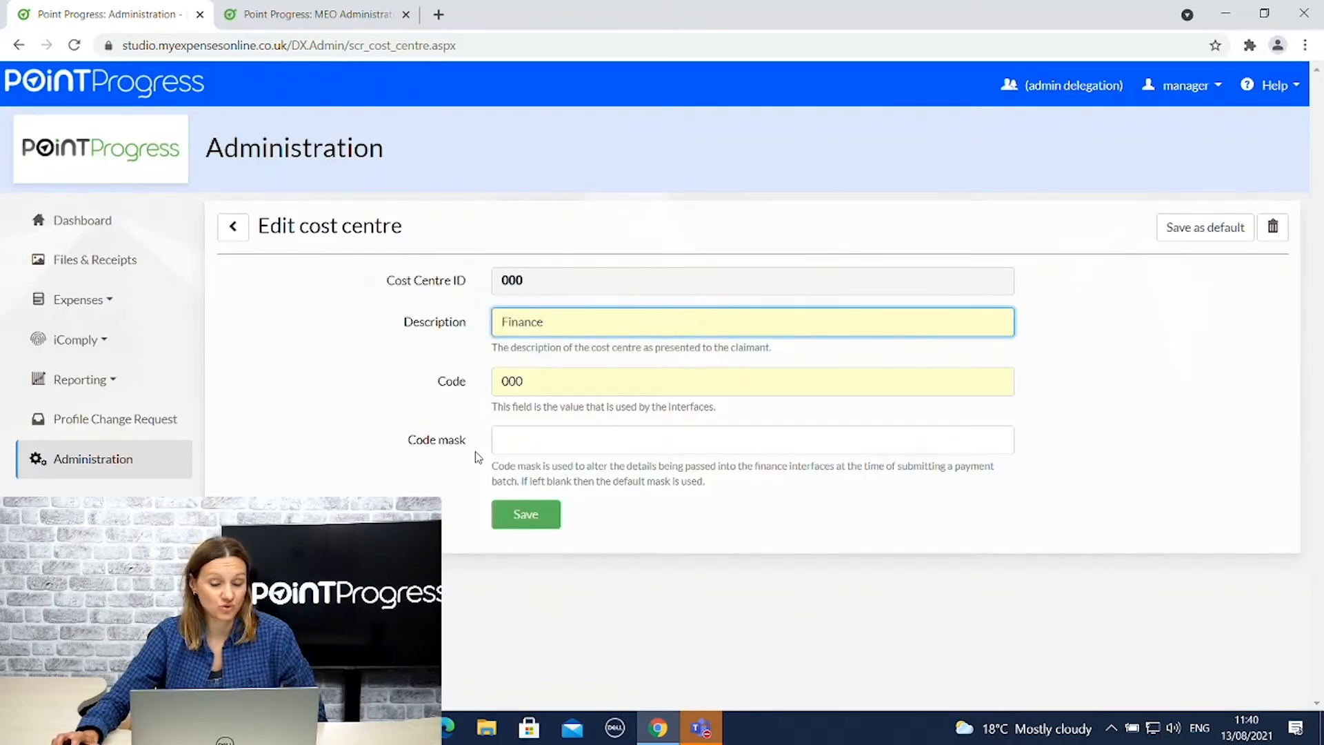
left_click(1273, 228)
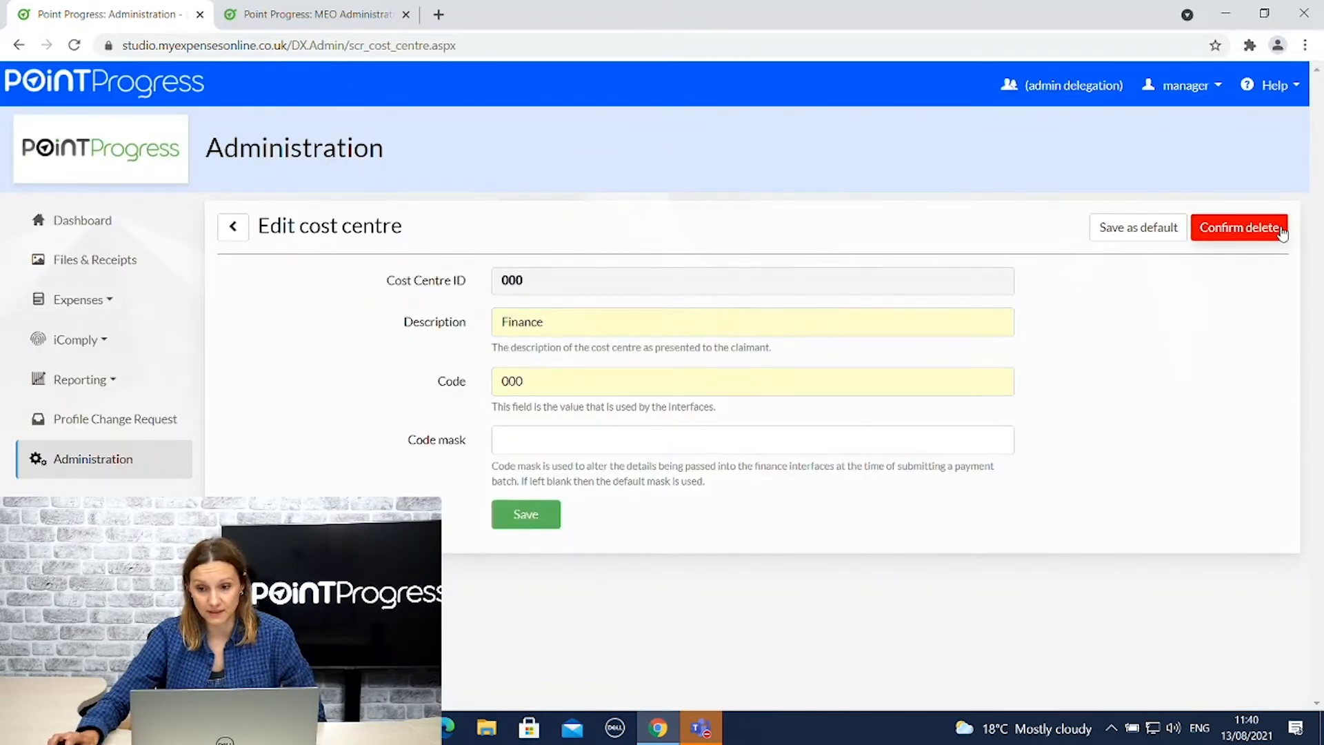
left_click(1240, 229)
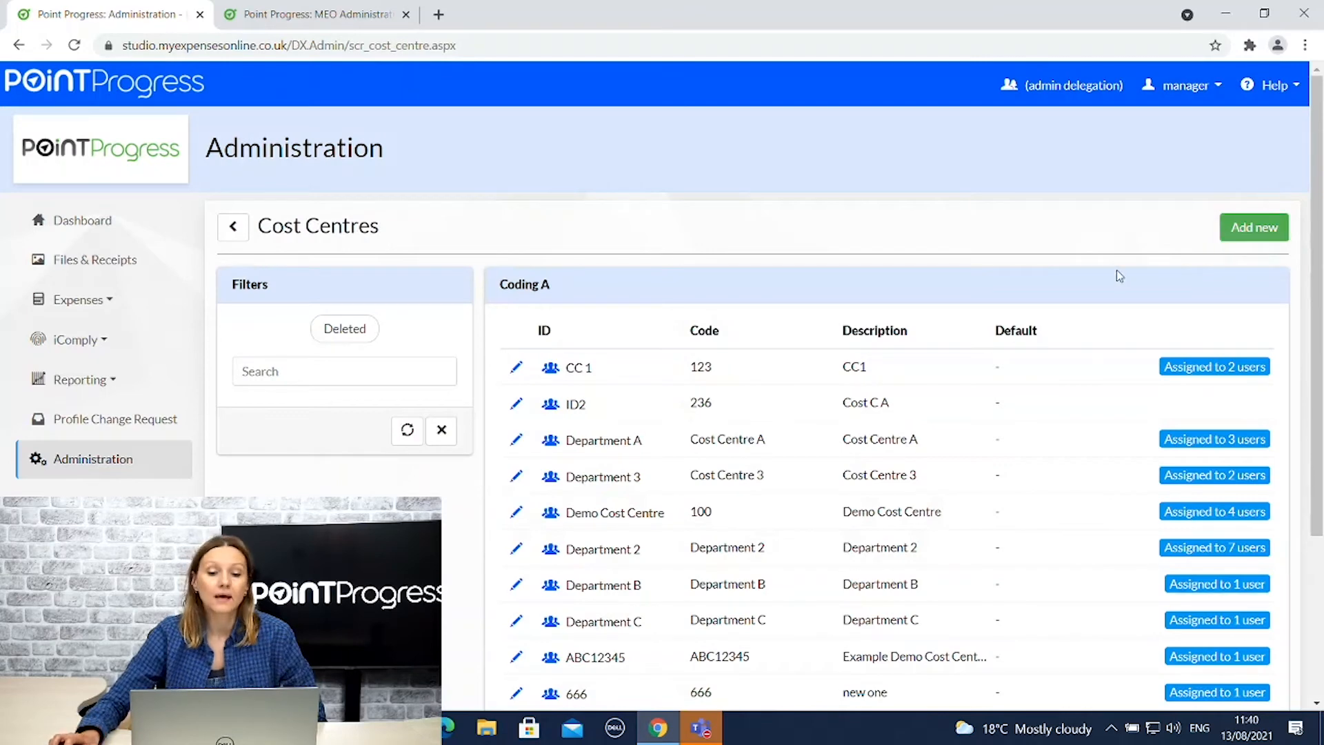
Briefly show deleted cost centres, hide them again, and return to Coding Settings.
left_click(343, 330)
scroll(1090, 429, "down", 5)
scroll(1090, 430, "down", 1)
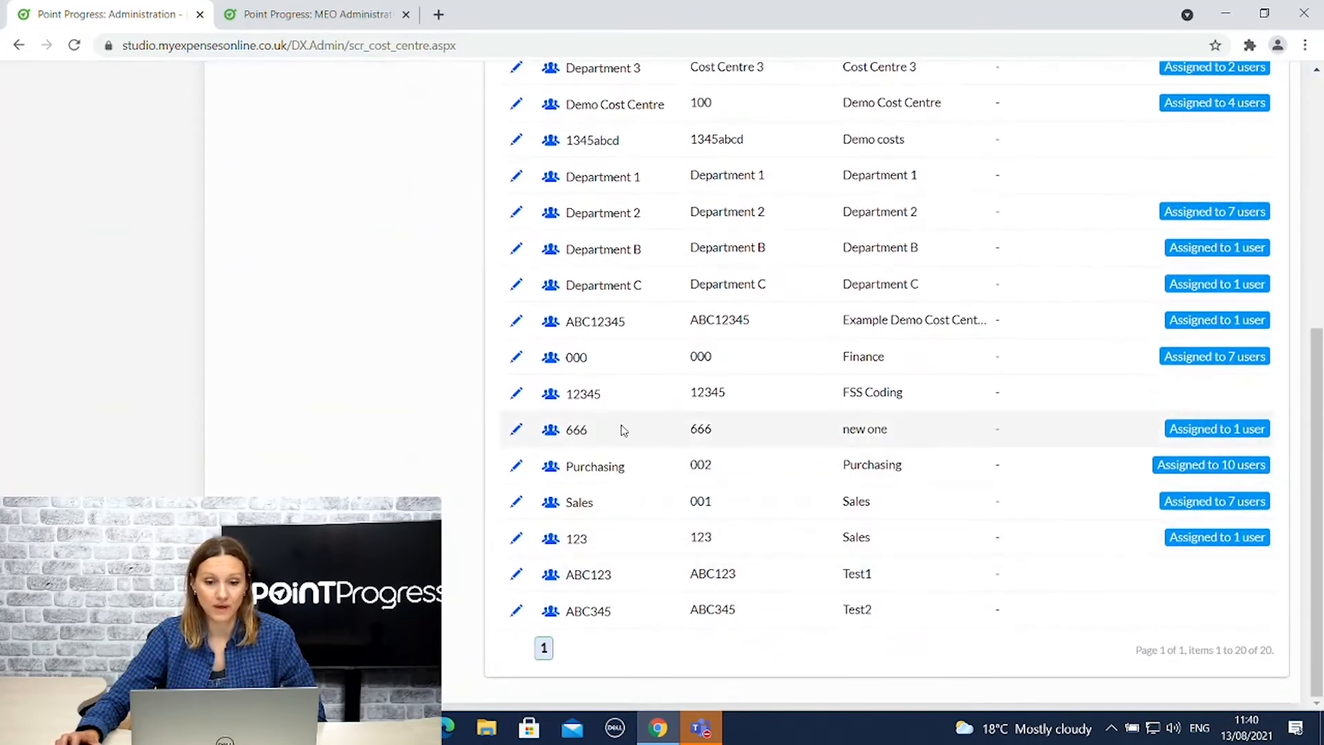
scroll(745, 427, "up", 6)
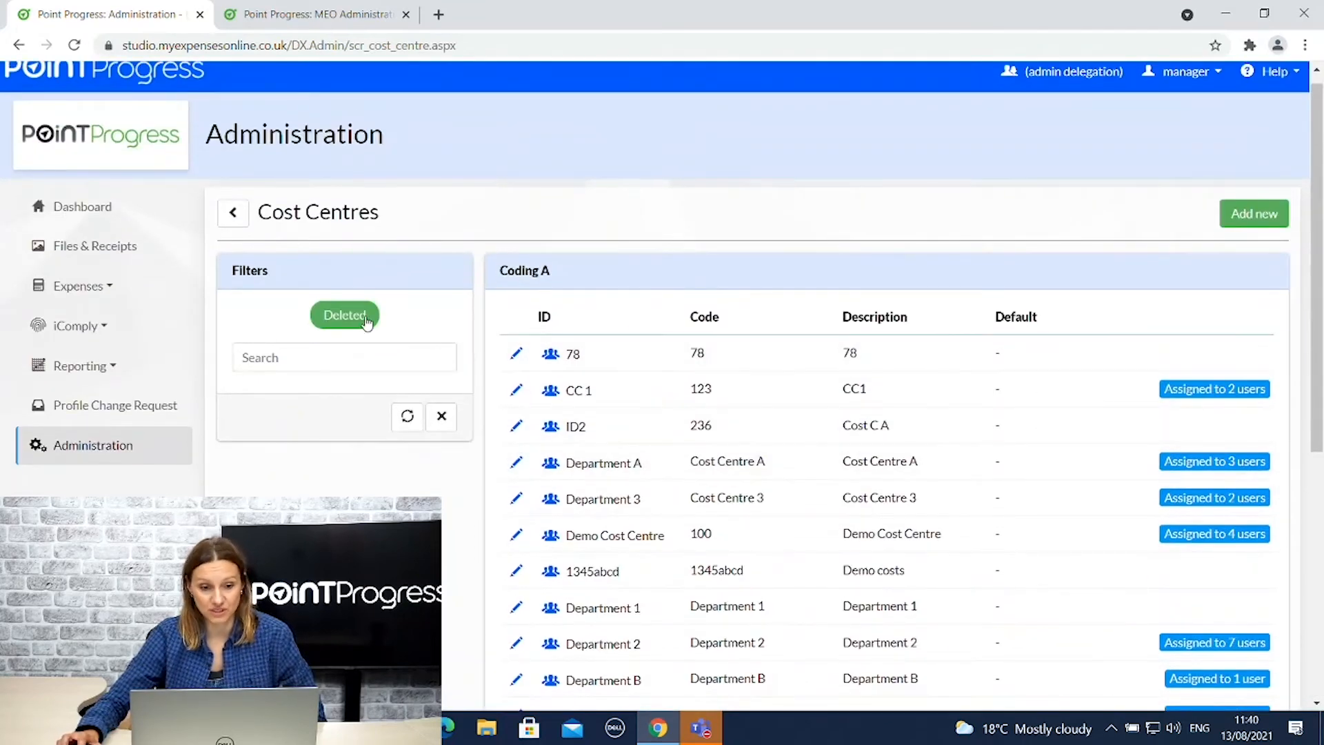
left_click(357, 315)
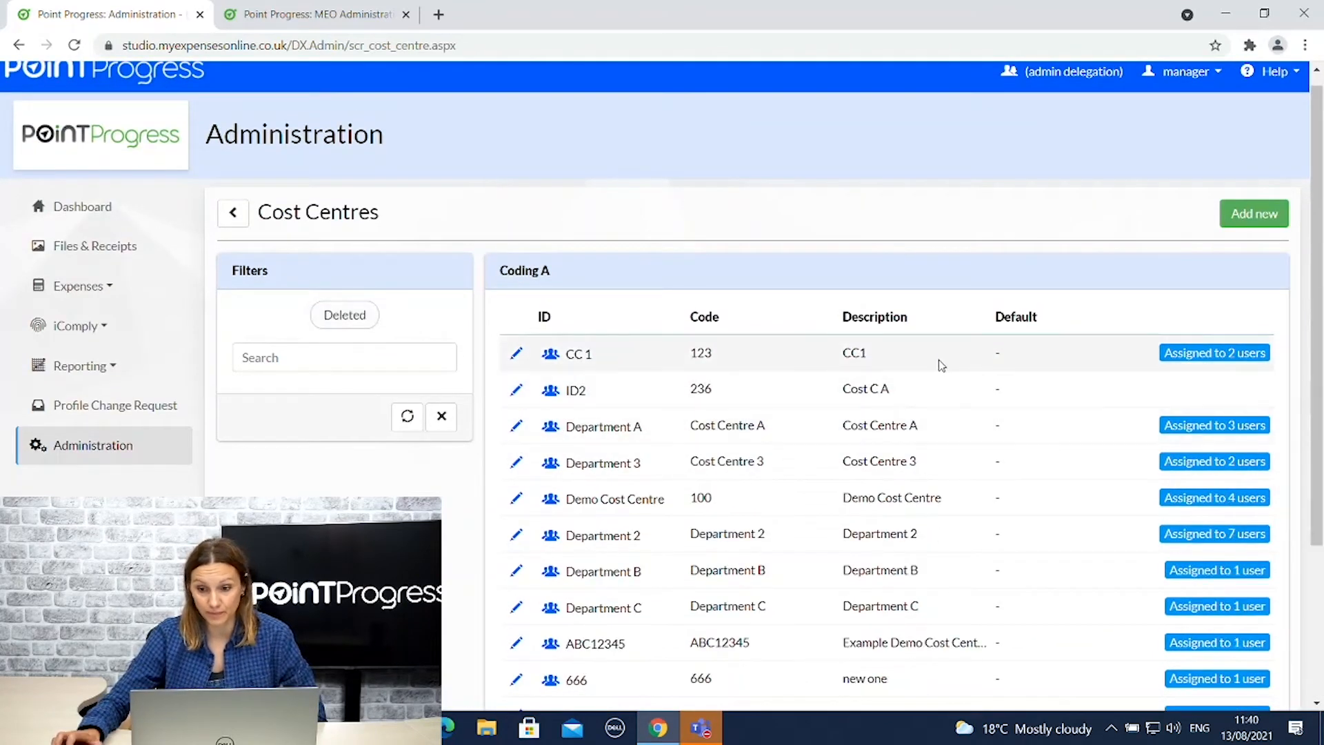
left_click(237, 221)
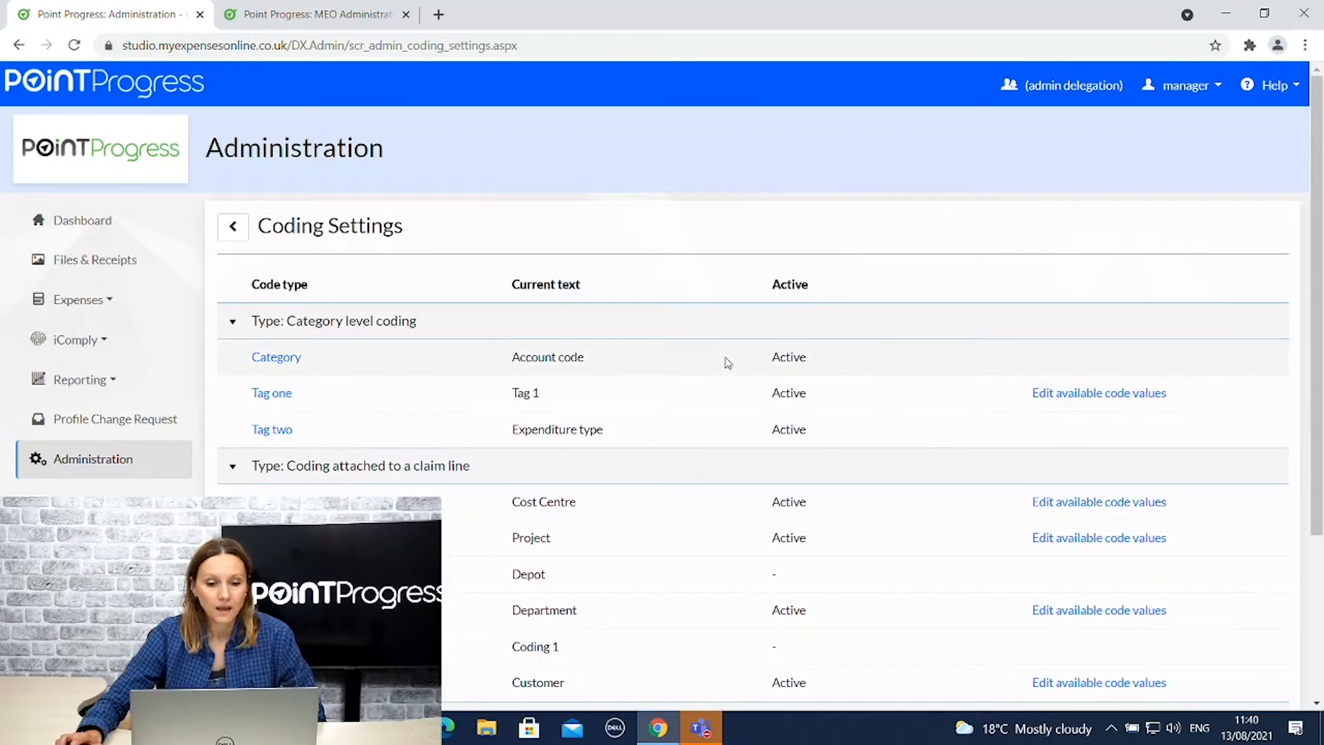
scroll(727, 362, "down", 2)
scroll(730, 366, "down", 1)
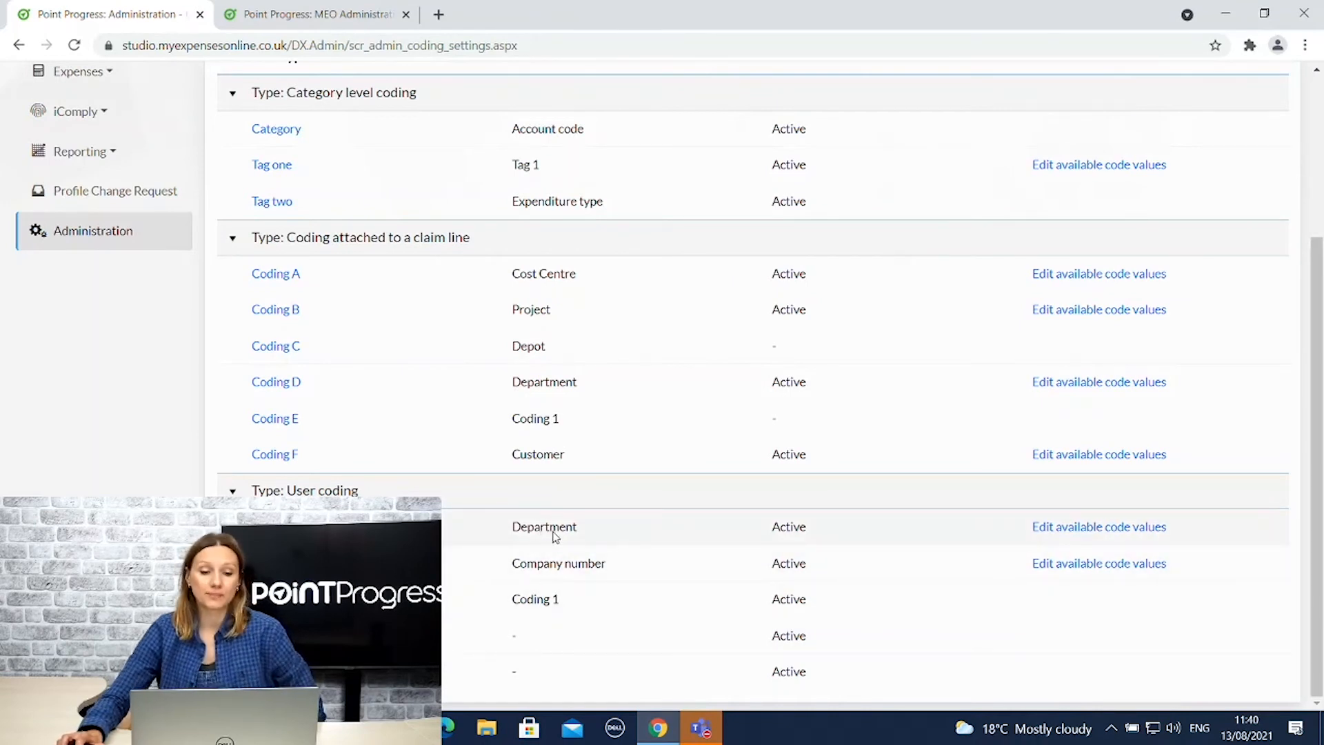
left_click(1055, 530)
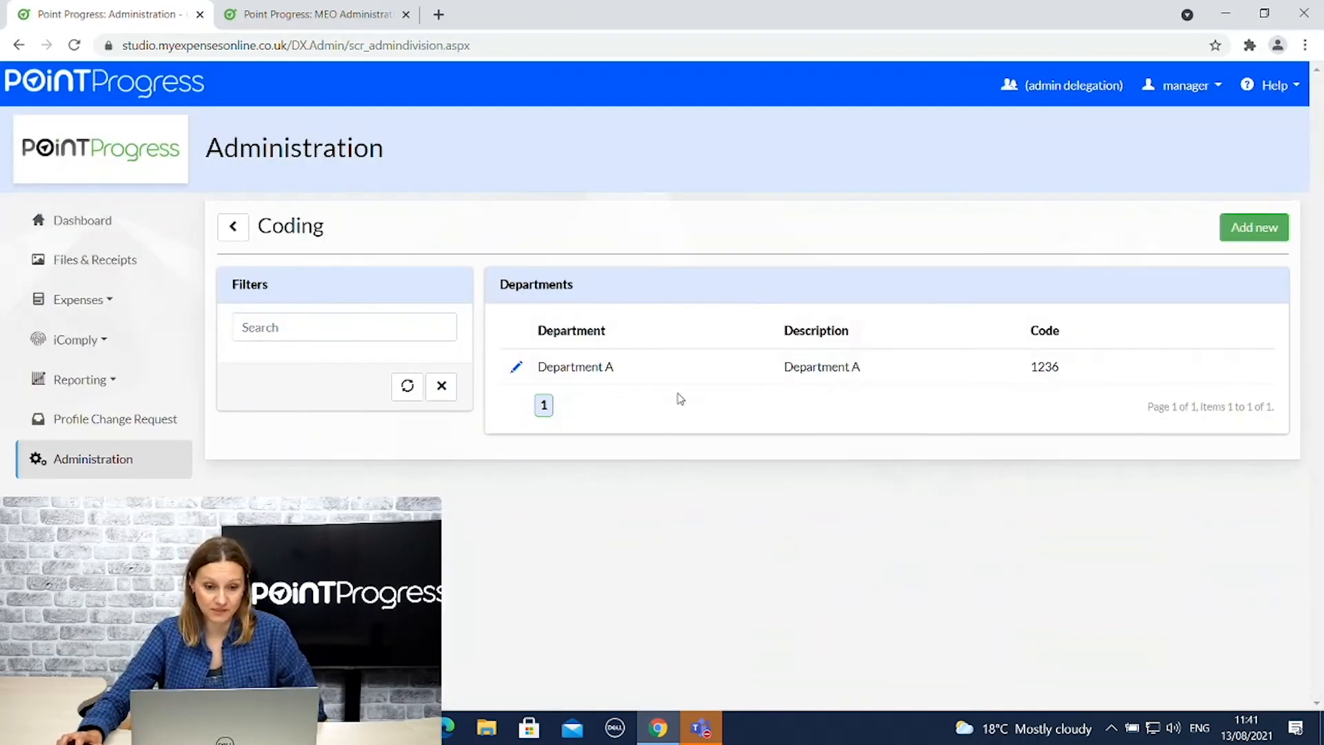
left_click(233, 235)
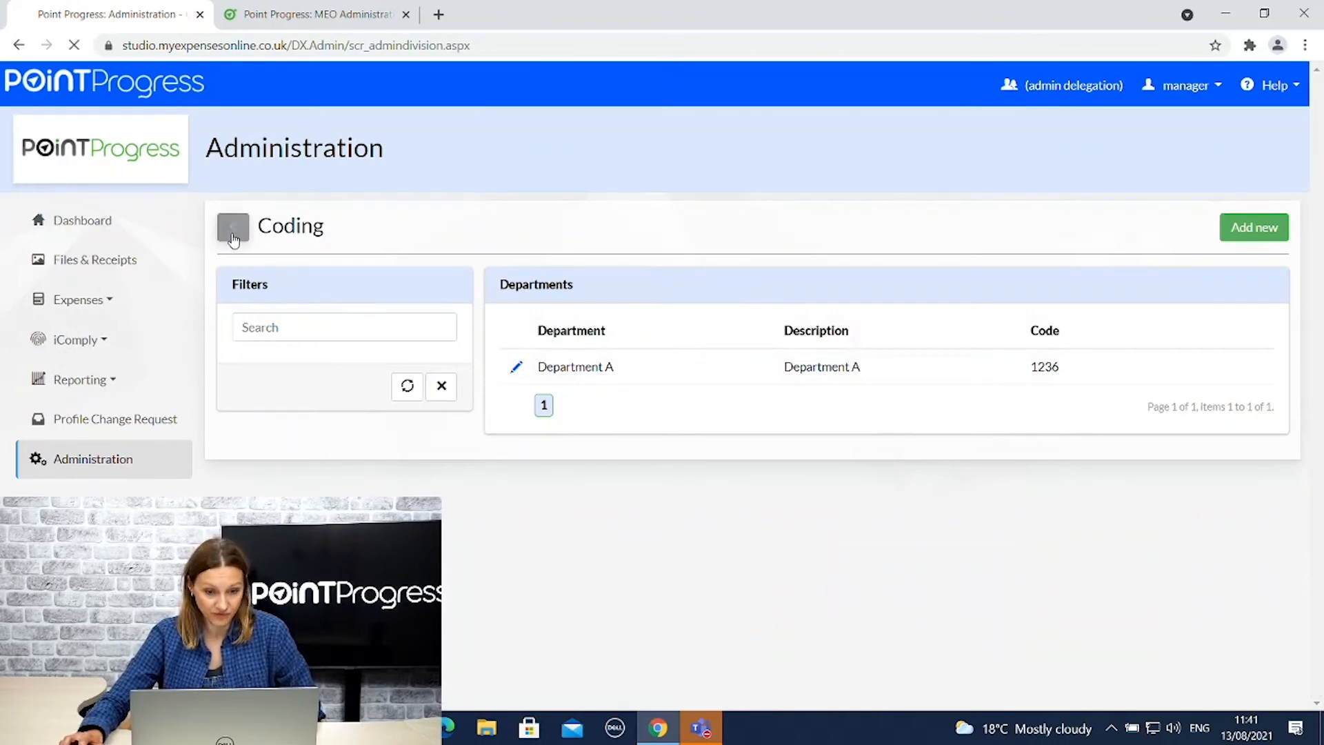
scroll(745, 449, "down", 3)
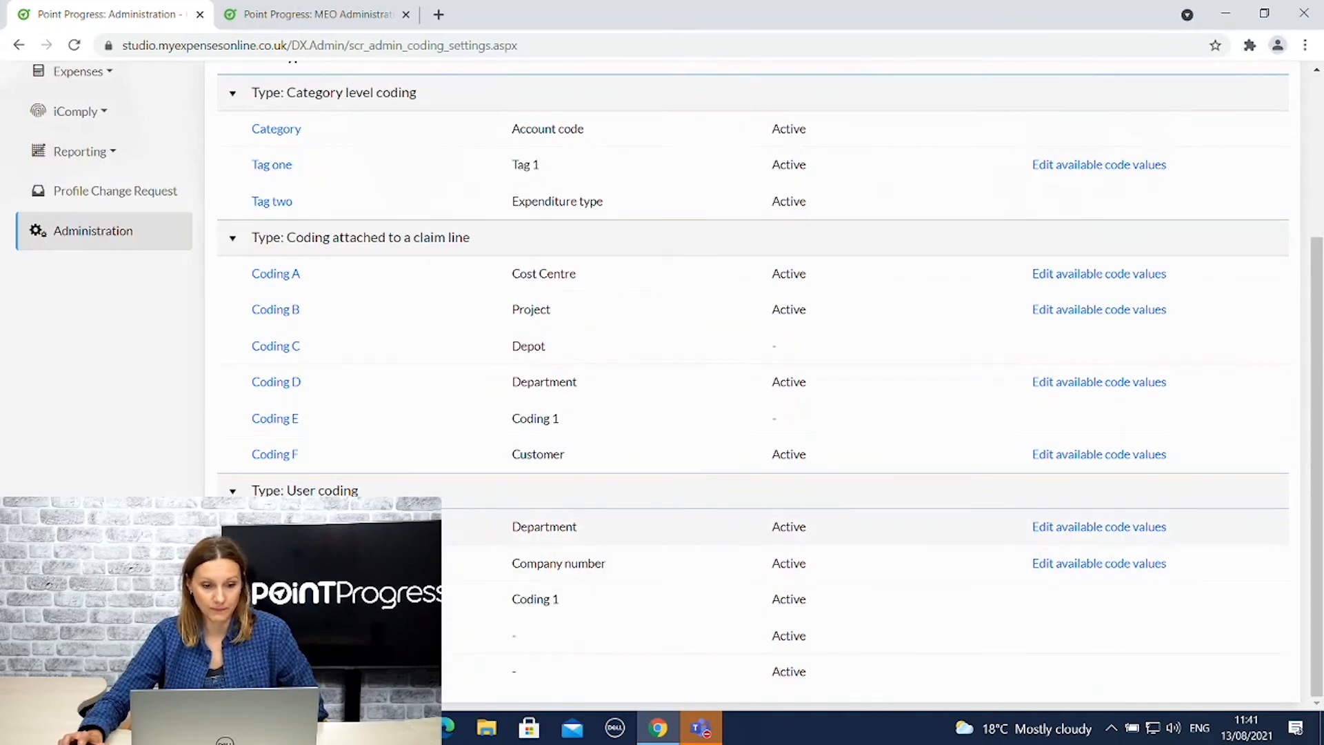
scroll(996, 606, "up", 3)
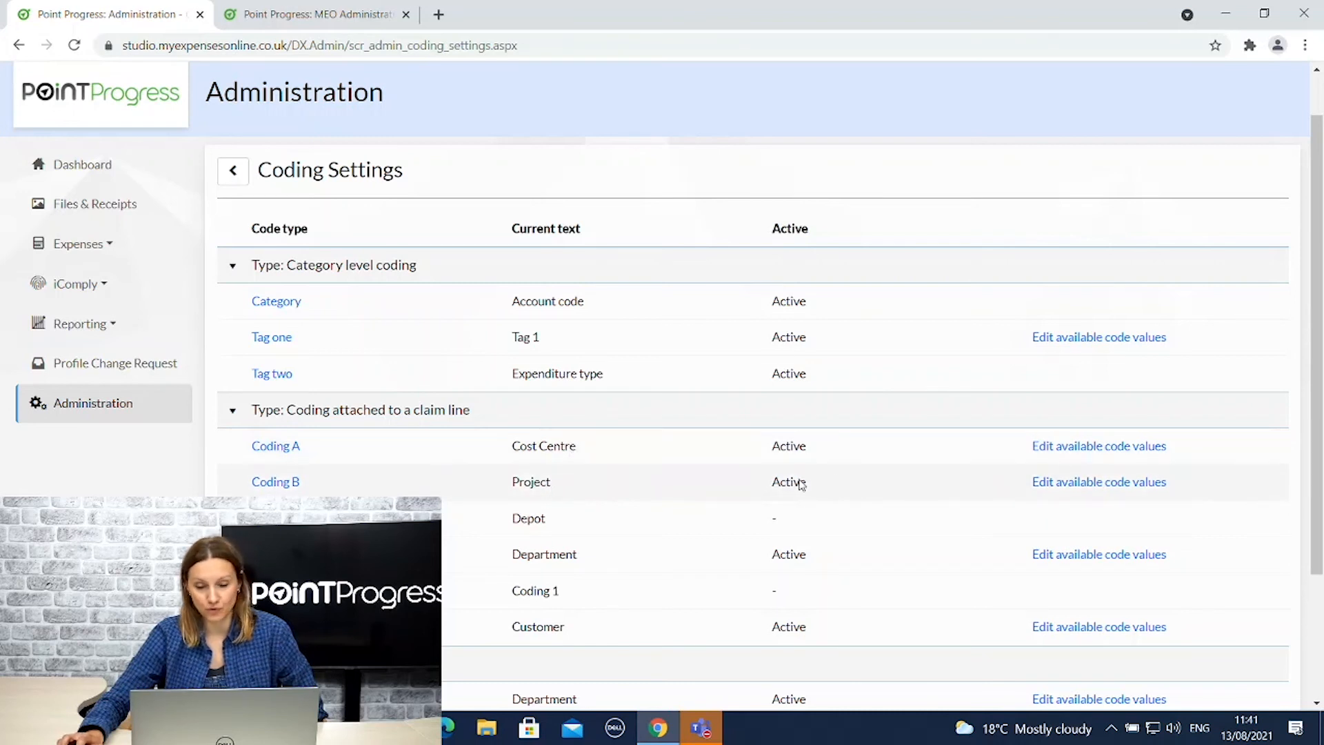
Link cost centres CC 1, ABC345 and ABC123 to Coding B project AB34.
left_click(1066, 487)
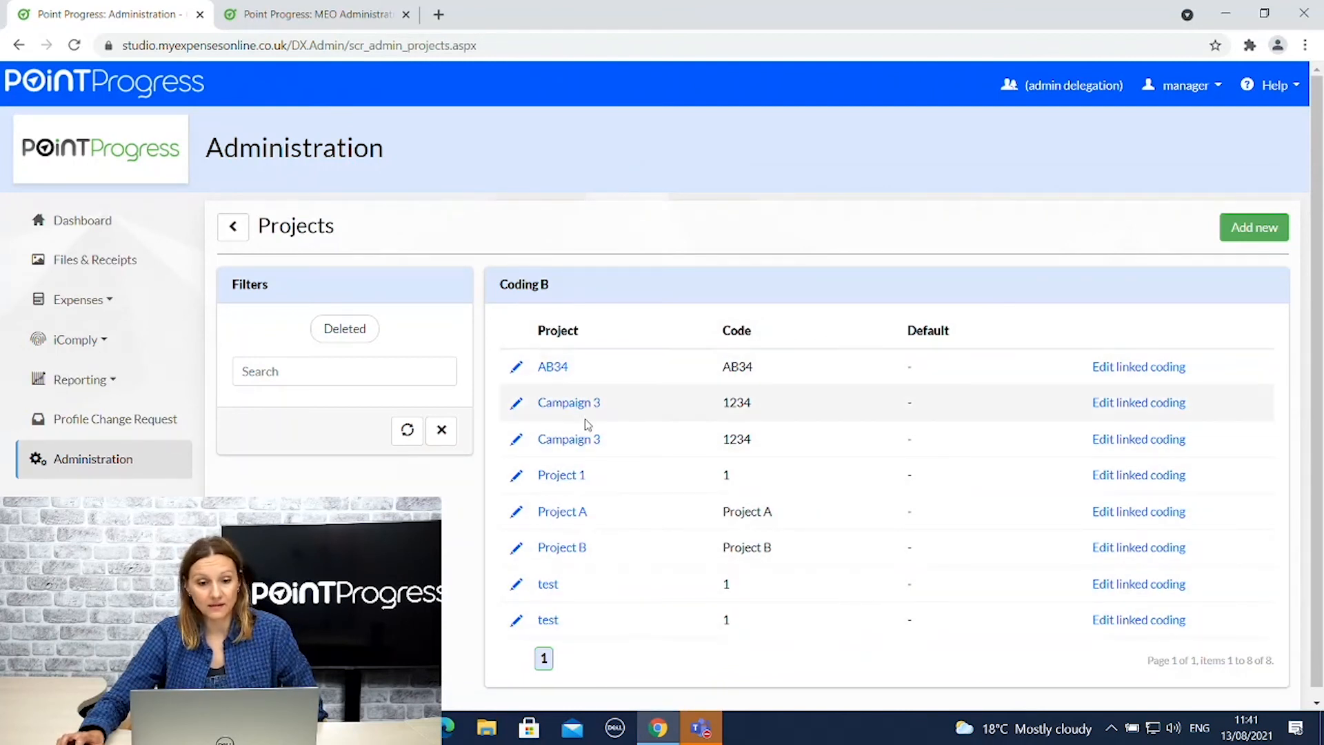
left_click(1142, 372)
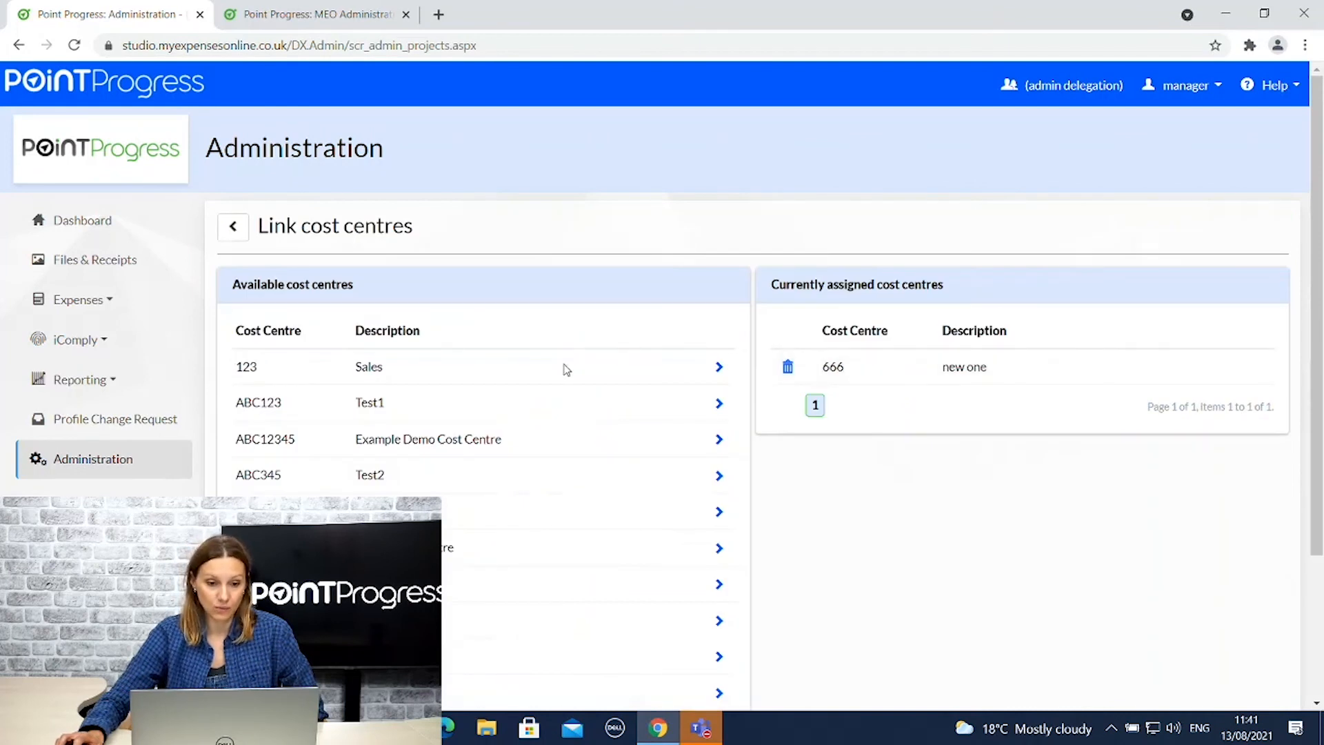
left_click(719, 513)
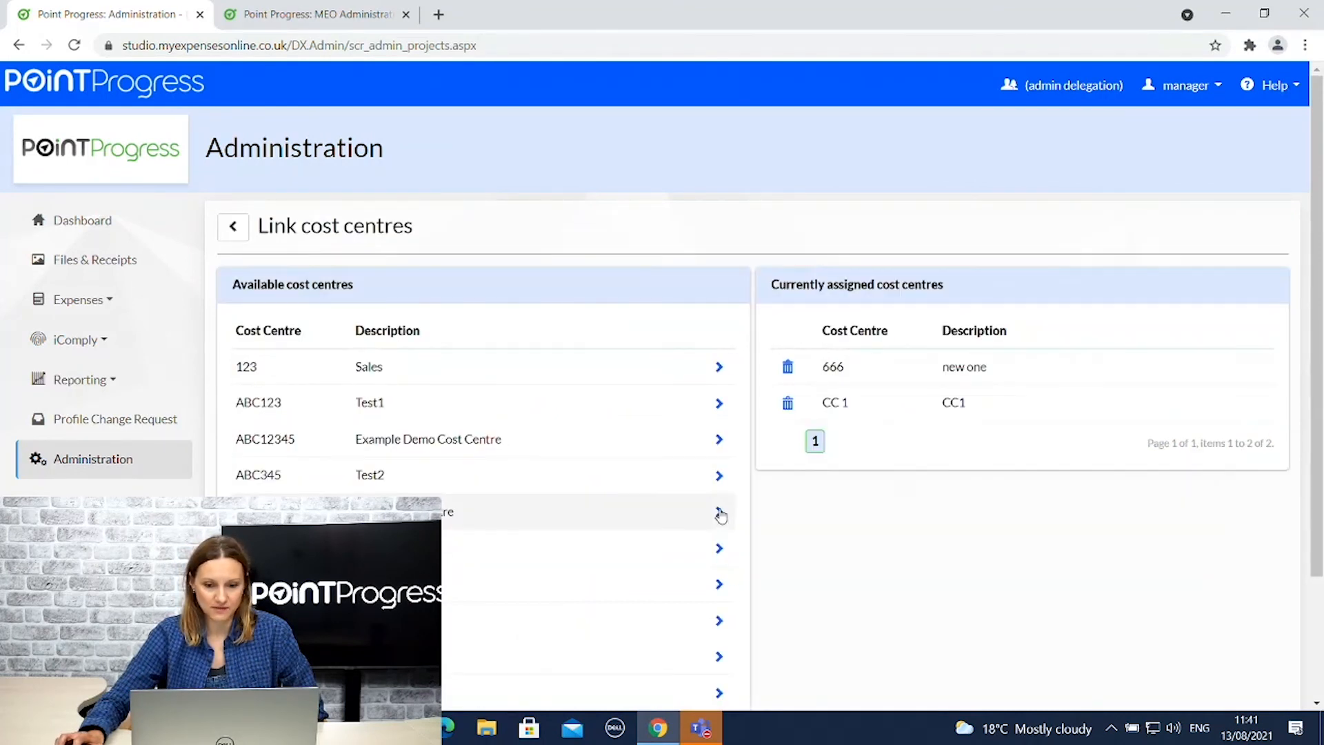
left_click(720, 475)
left_click(720, 403)
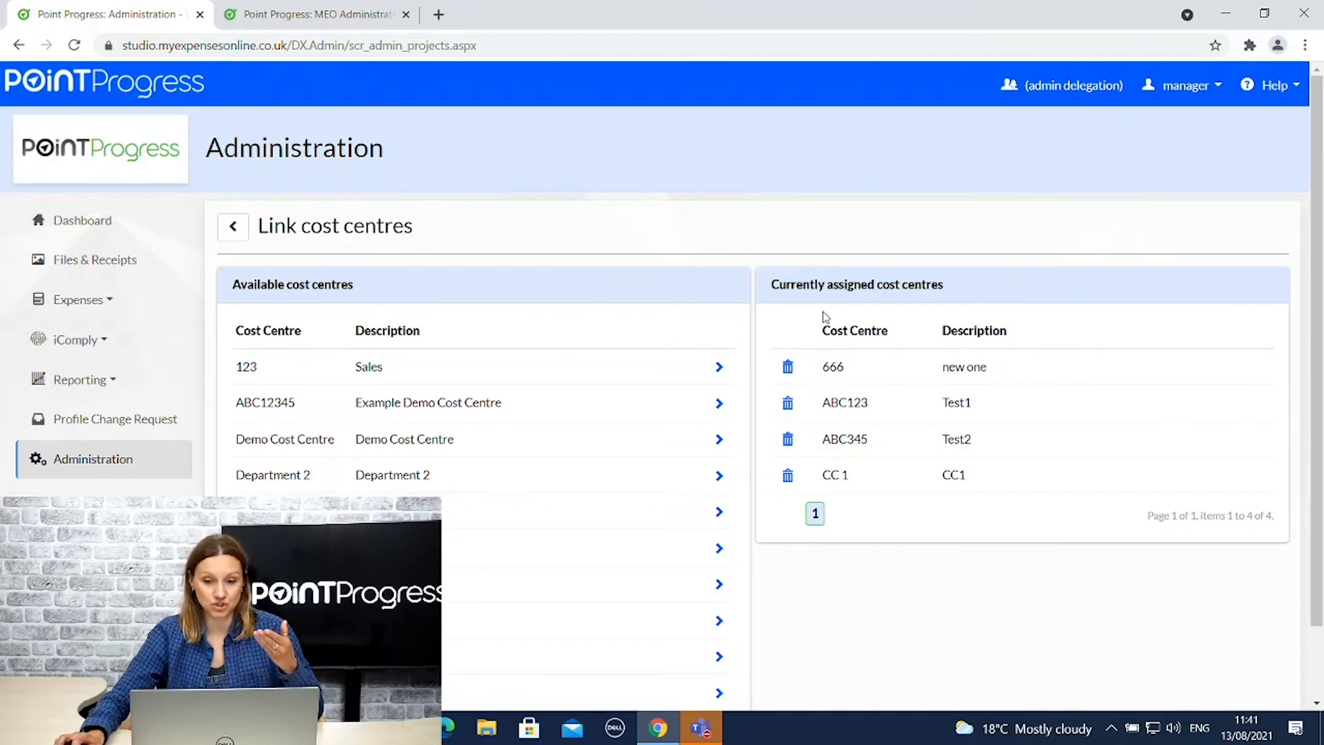
Go back through the project list to the Coding Settings overview.
left_click(233, 225)
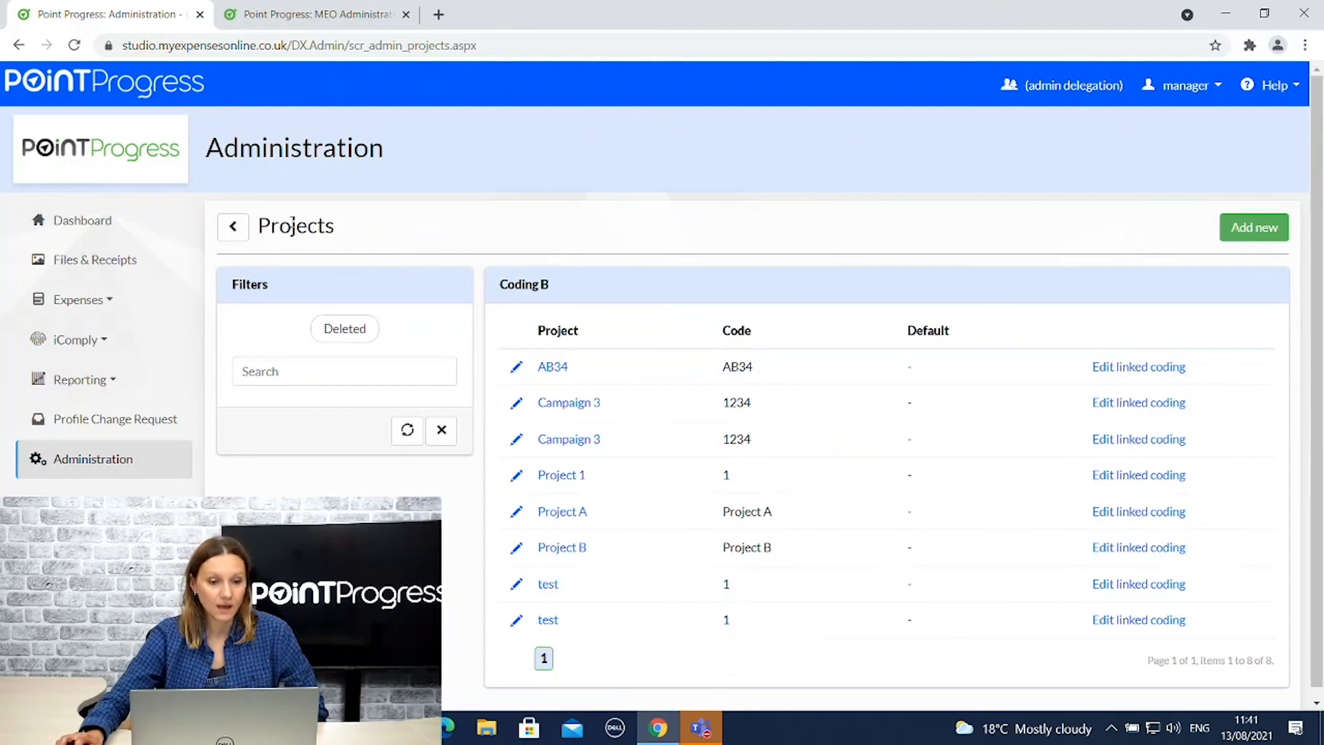
left_click(233, 234)
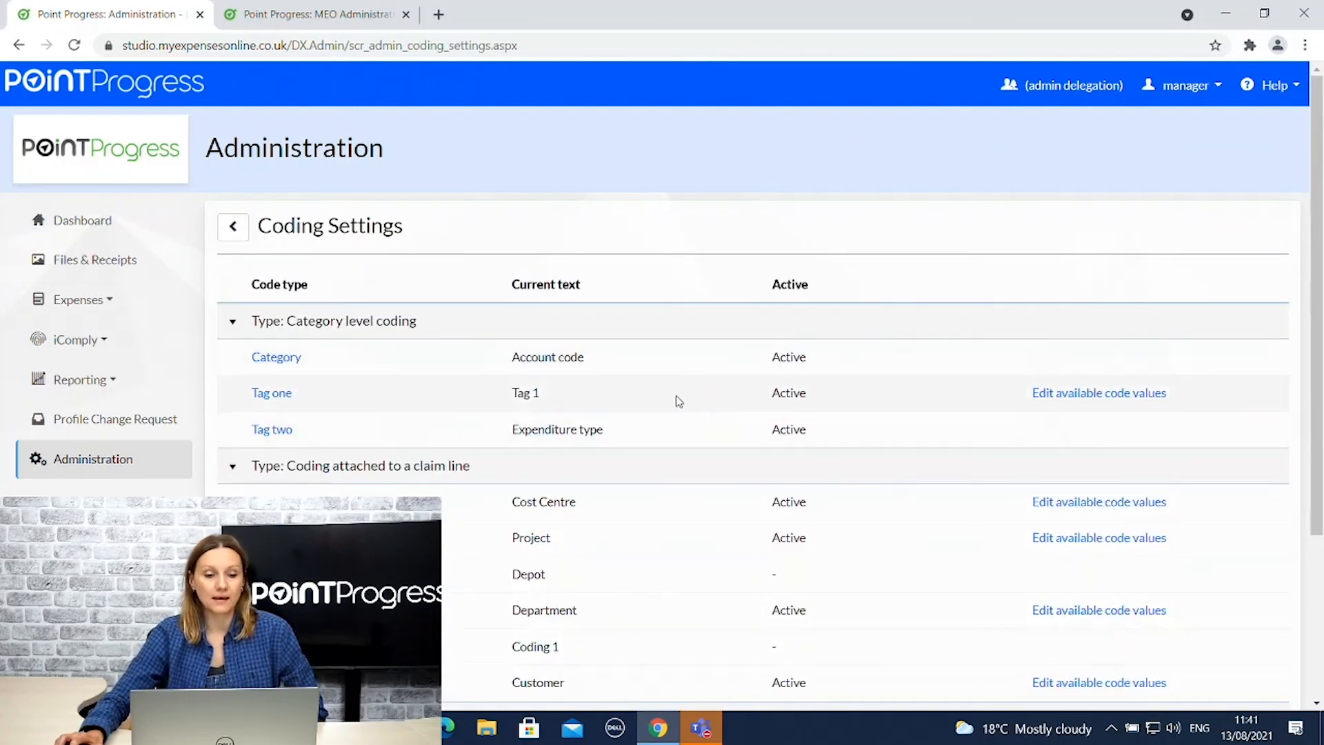
scroll(676, 407, "down", 3)
scroll(373, 267, "up", 3)
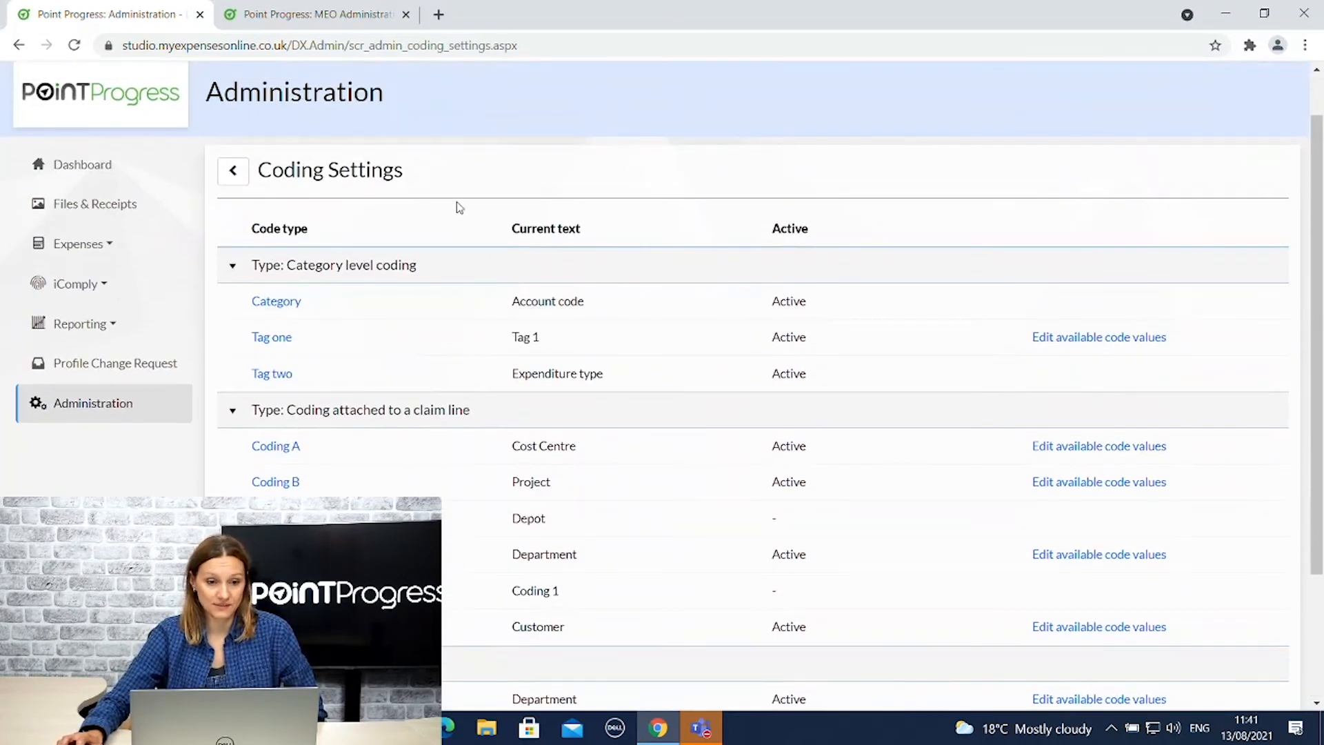